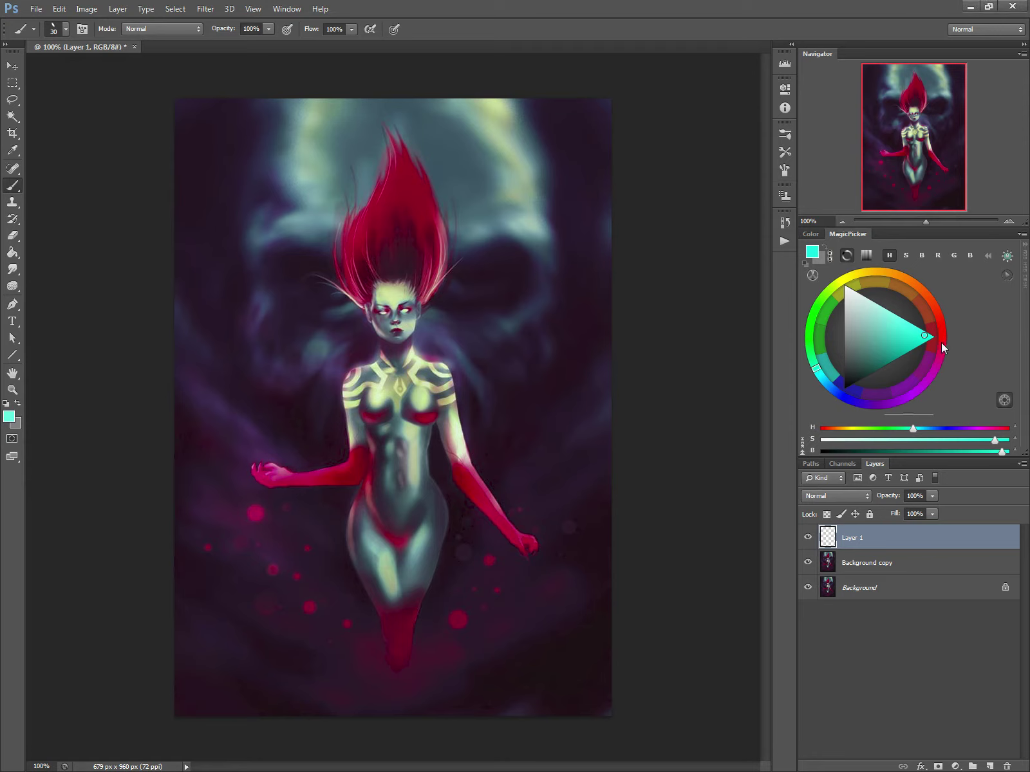
Sketch the ribcage oval and chest contours over the figure's torso on Layer 1 with a bright green 8 px brush
click(814, 314)
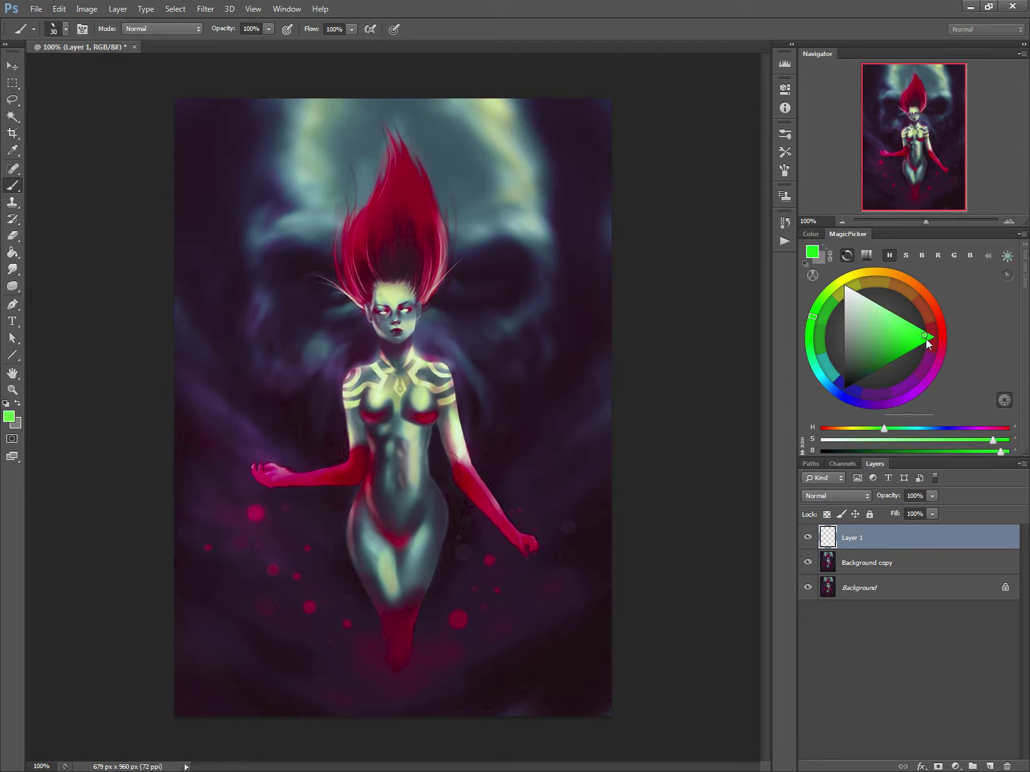
drag(926, 338, 929, 338)
key(bracketleft)
key(bracketleft)
key(bracketleft)
mouse_move(429, 372)
mouse_down()
mouse_move(398, 367)
mouse_move(368, 396)
mouse_move(372, 436)
mouse_move(419, 443)
mouse_move(421, 468)
mouse_move(443, 403)
mouse_move(414, 387)
mouse_up()
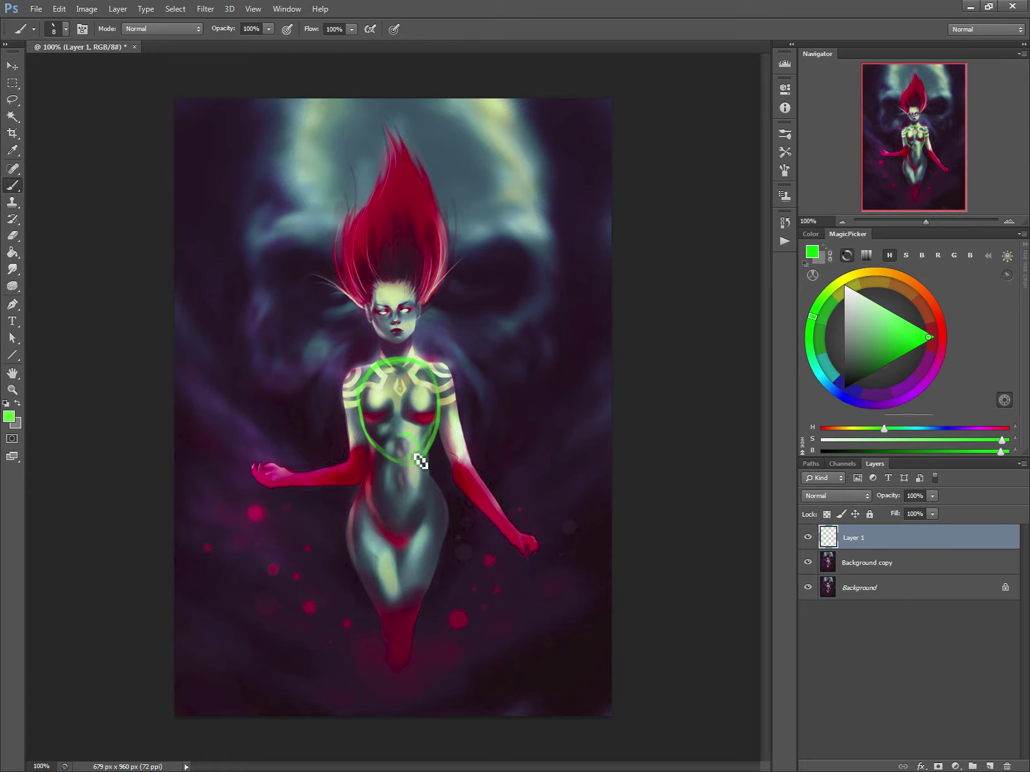
mouse_move(390, 453)
mouse_down()
mouse_move(404, 428)
mouse_move(418, 451)
mouse_up()
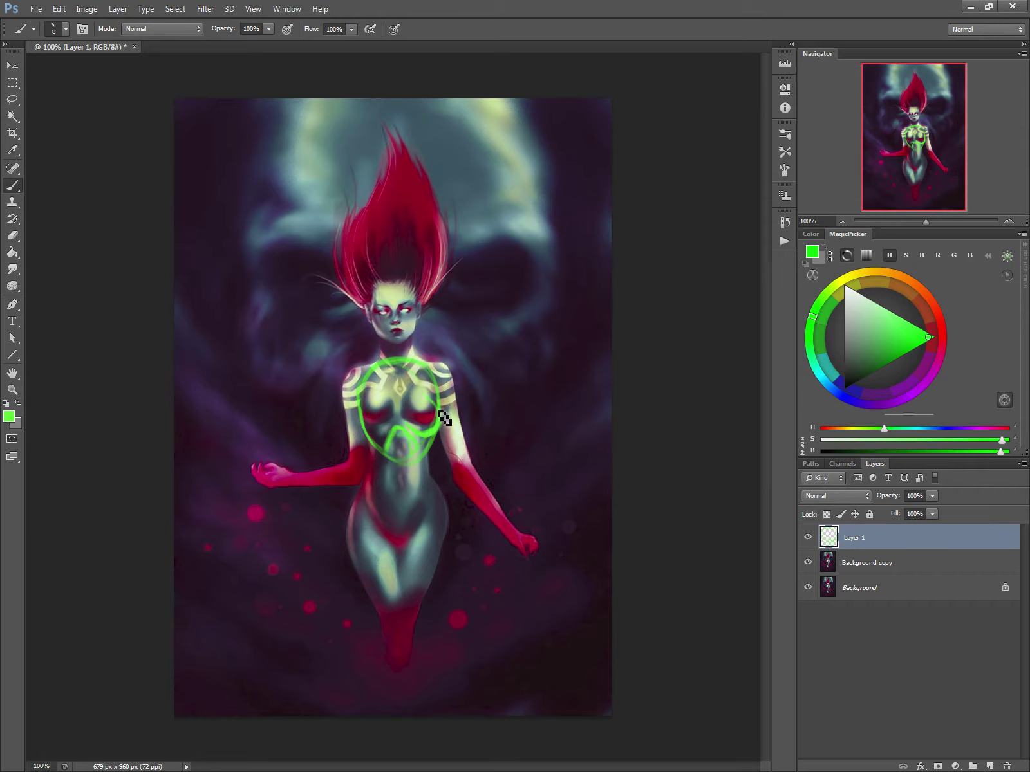
mouse_move(356, 419)
mouse_down()
mouse_move(366, 432)
mouse_move(361, 400)
mouse_up()
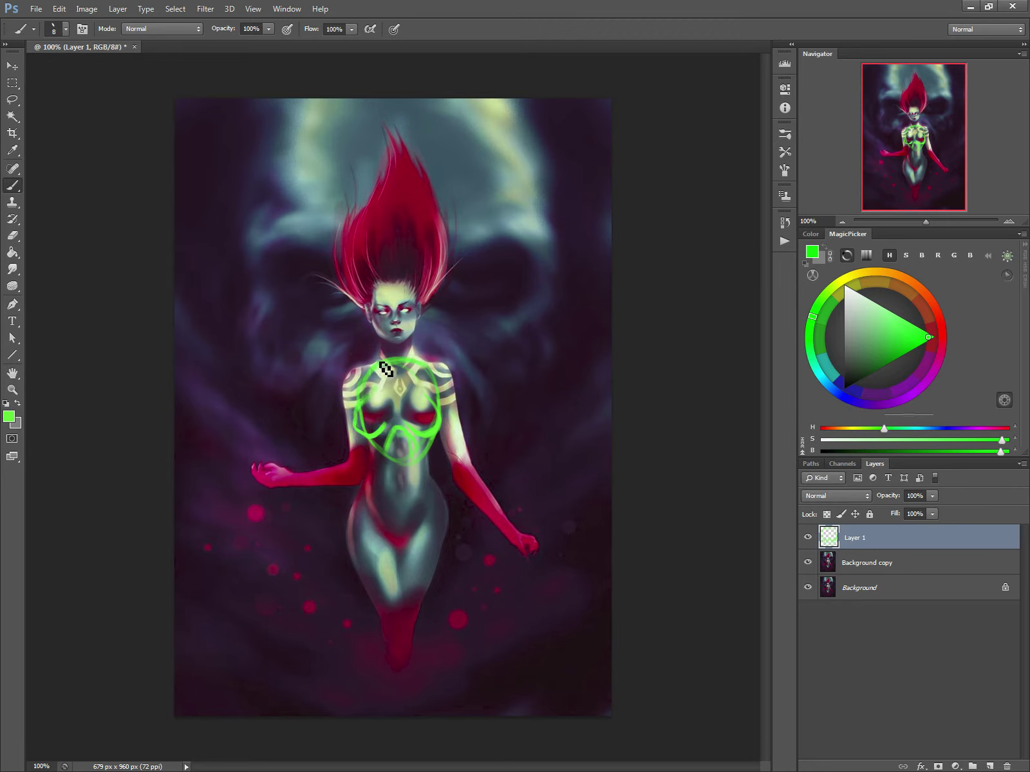
Sketch green guide lines for the neck, the skull outline and the brow line over the head
drag(385, 341, 382, 361)
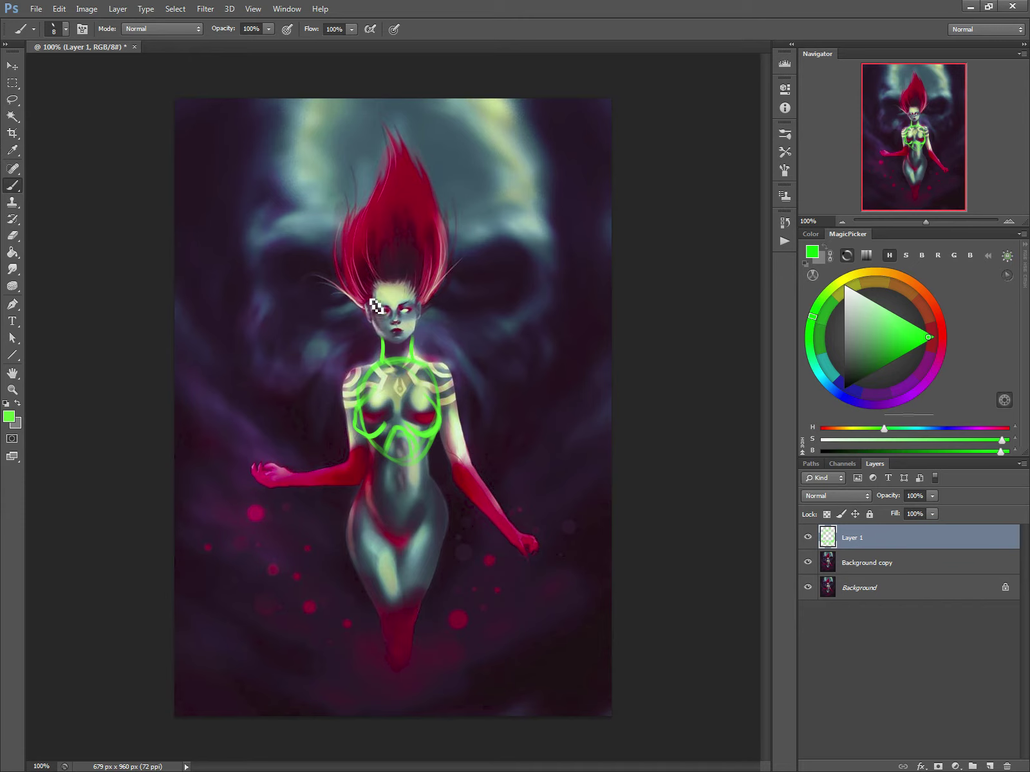
mouse_move(402, 351)
mouse_down()
mouse_move(422, 307)
mouse_move(425, 329)
mouse_move(423, 296)
mouse_move(388, 281)
mouse_move(374, 311)
mouse_move(425, 319)
mouse_move(375, 302)
mouse_move(423, 328)
mouse_up()
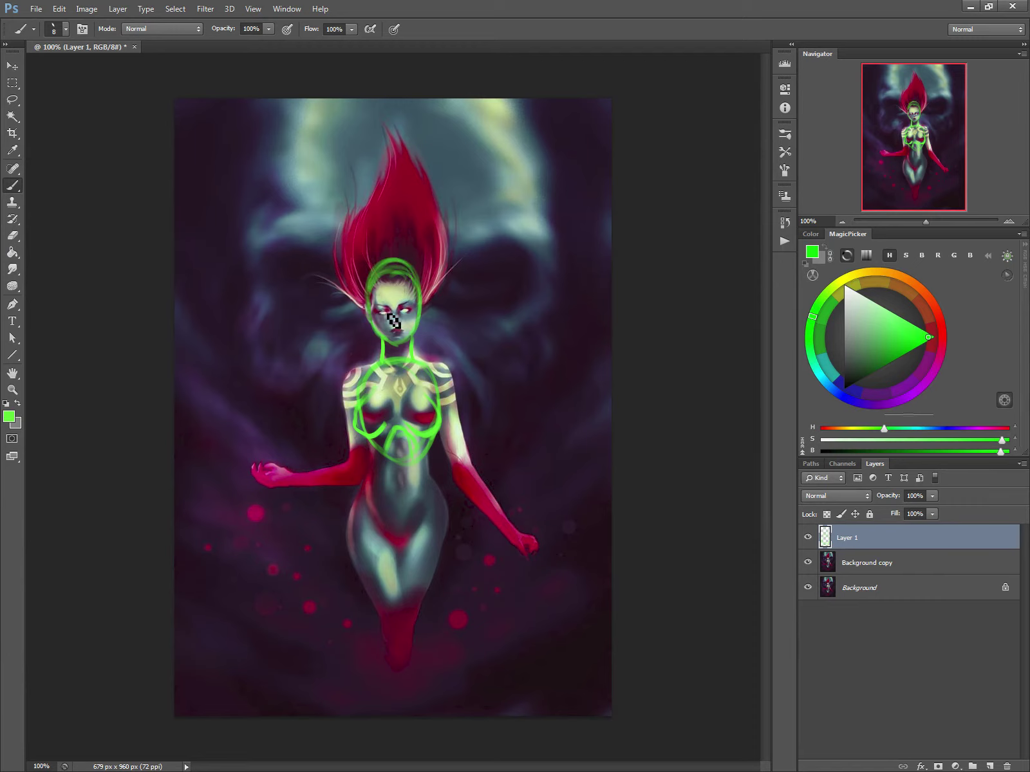
drag(419, 307, 372, 310)
Sketch green guide lines for both shoulders and upper arms and a long forearm toward the raised hand
mouse_move(373, 376)
mouse_down()
mouse_move(351, 403)
mouse_move(352, 388)
mouse_move(363, 456)
mouse_up()
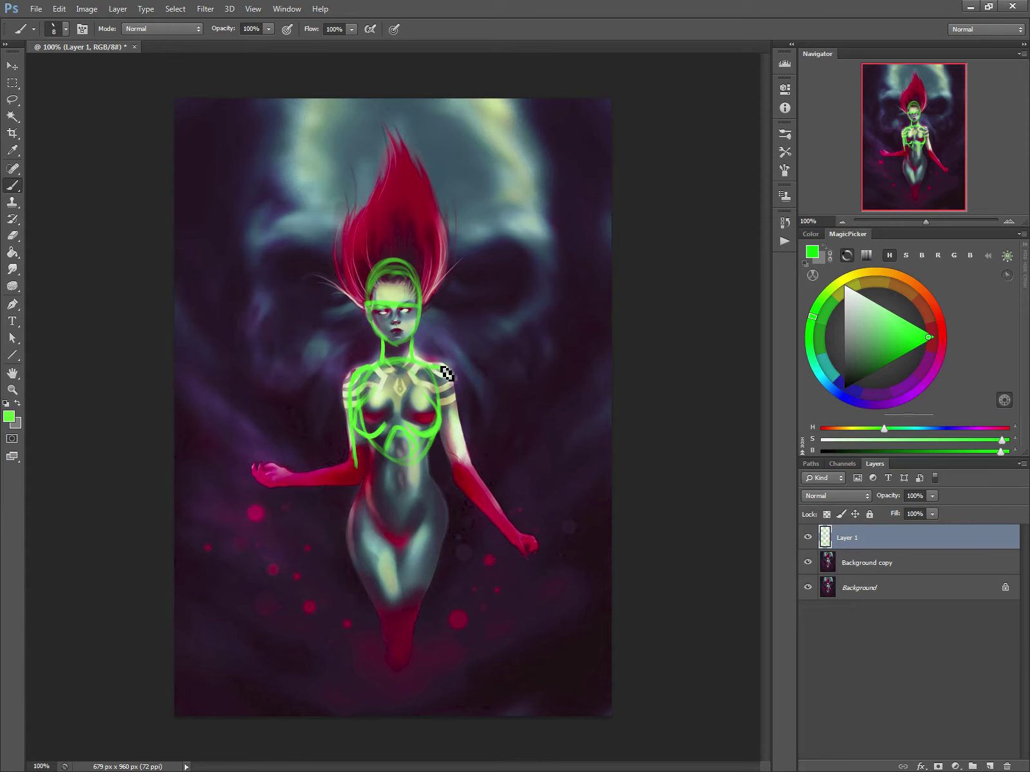
mouse_move(444, 374)
mouse_down()
mouse_move(473, 465)
mouse_move(441, 433)
mouse_move(467, 489)
mouse_up()
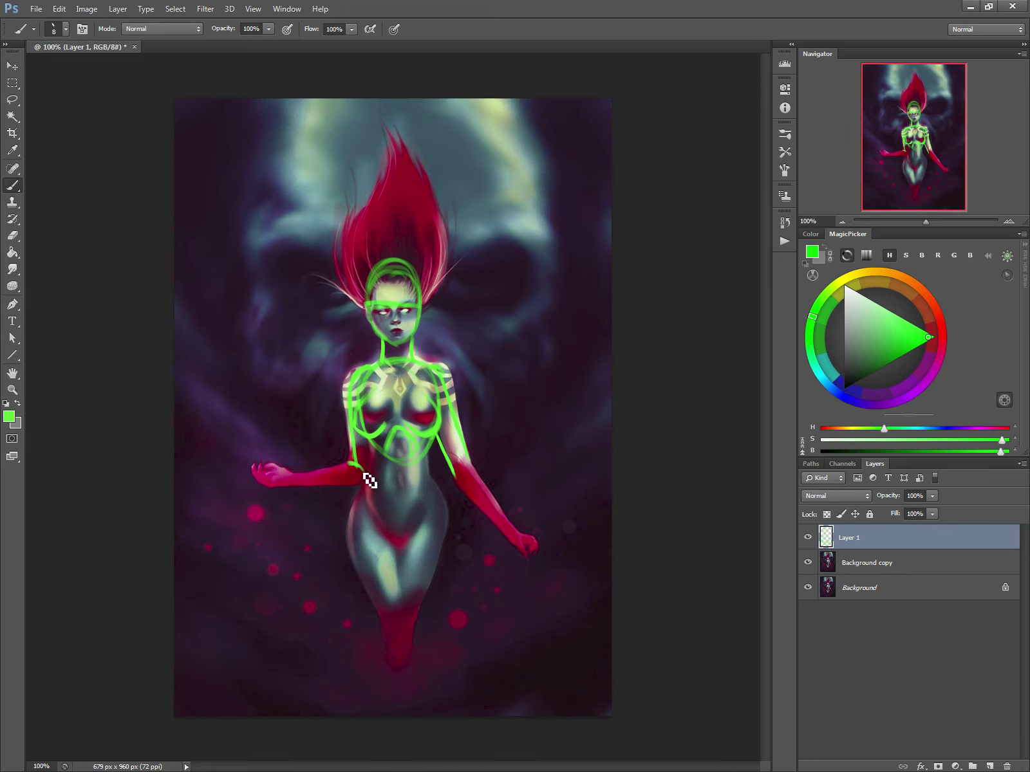
drag(358, 465, 298, 476)
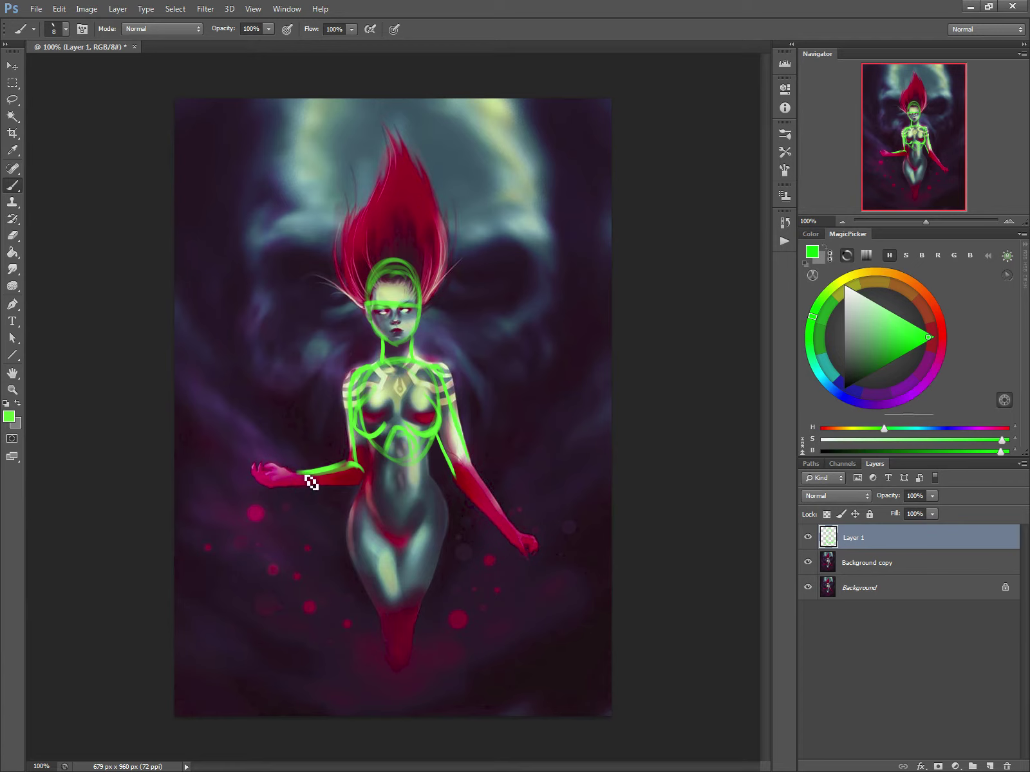
Erase the long forearm guide with a smaller eraser and redraw it as a shorter, foreshortened forearm with an open hand
key(e)
right_click(303, 447)
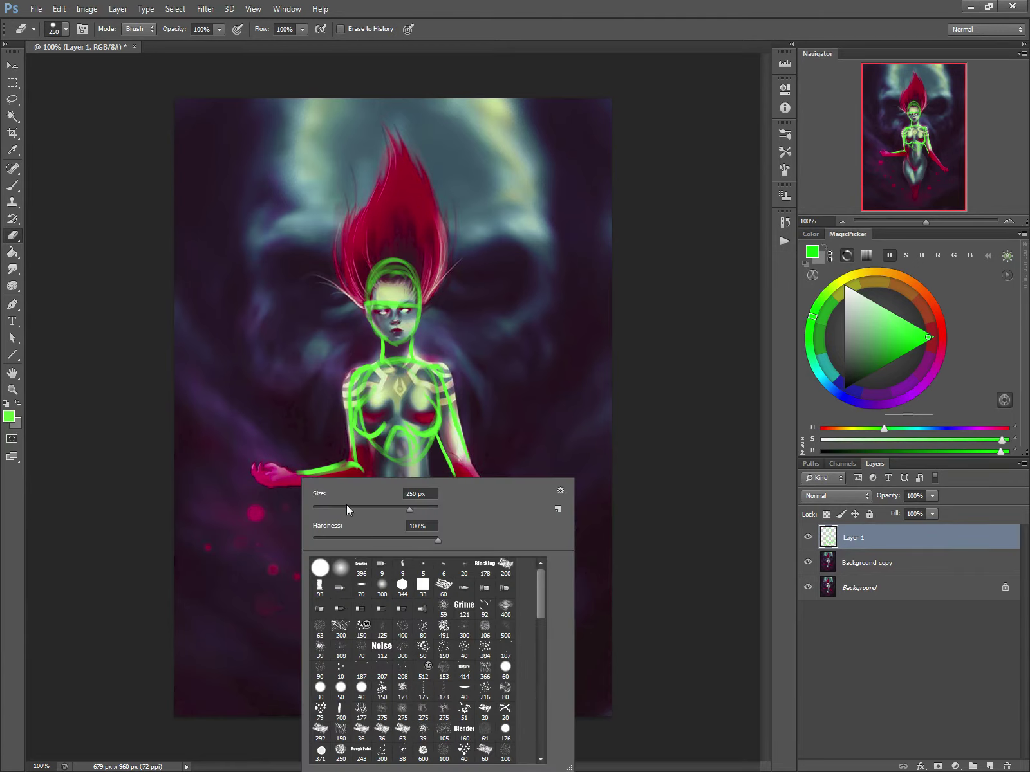
drag(410, 509, 359, 509)
mouse_move(296, 450)
mouse_down()
mouse_move(325, 474)
mouse_move(367, 479)
mouse_move(361, 490)
mouse_move(327, 488)
mouse_move(319, 470)
mouse_move(323, 483)
mouse_move(344, 480)
mouse_move(327, 453)
mouse_move(340, 473)
mouse_up()
key(b)
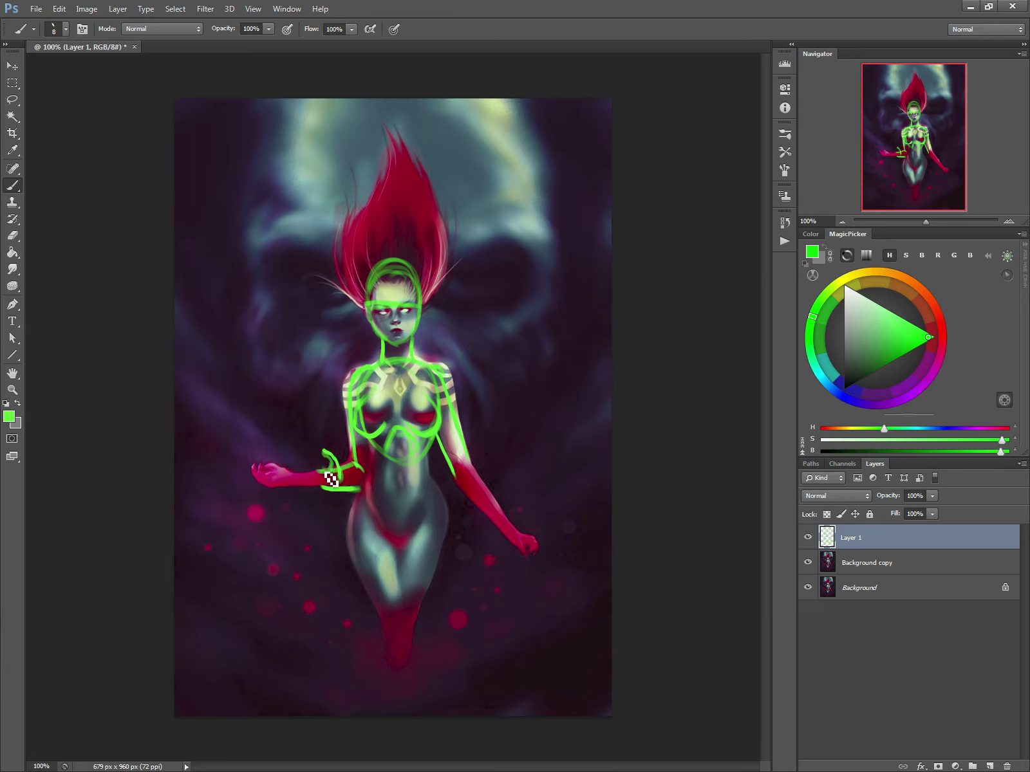
mouse_move(327, 474)
mouse_down()
mouse_move(324, 444)
mouse_move(314, 448)
mouse_move(317, 470)
mouse_move(305, 446)
mouse_move(303, 470)
mouse_move(295, 455)
mouse_move(292, 464)
mouse_move(322, 492)
mouse_move(344, 459)
mouse_up()
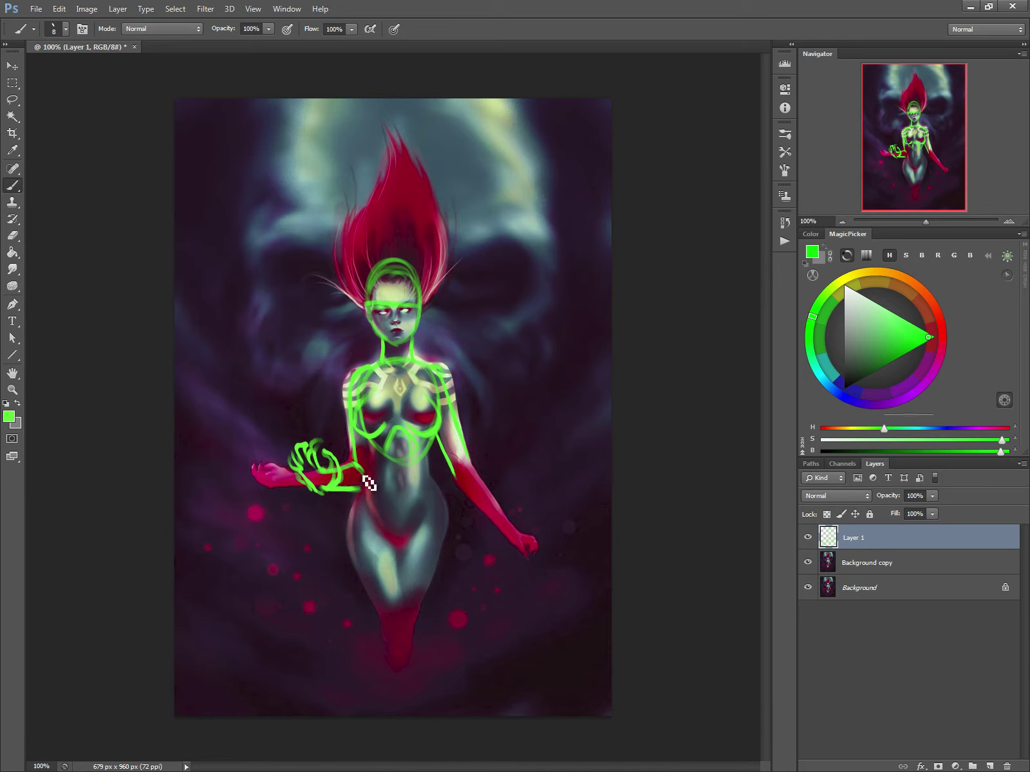
Sketch the lowered forearm's two edges and its hand in green
drag(482, 475, 513, 548)
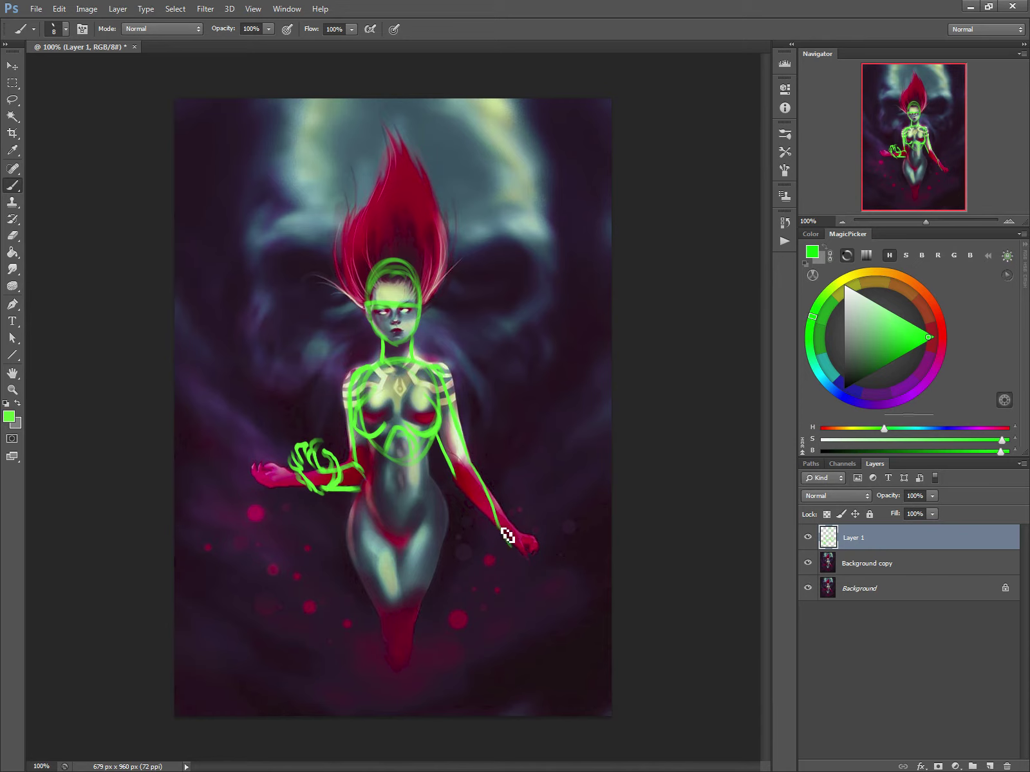
drag(473, 505, 503, 552)
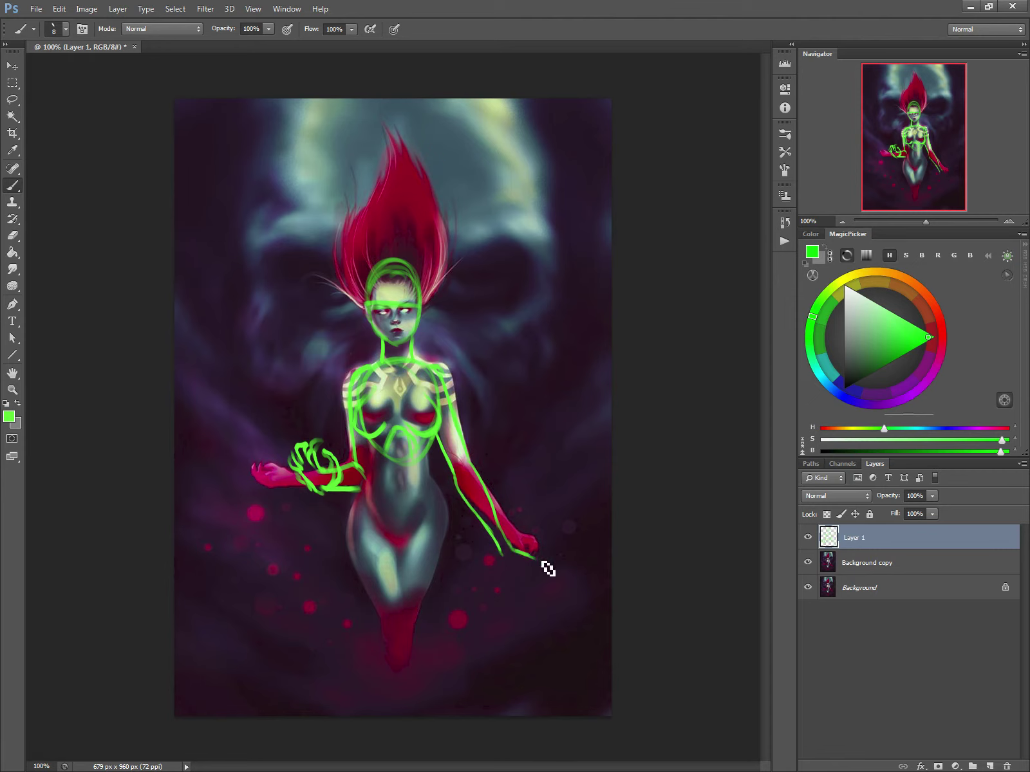
mouse_move(503, 558)
mouse_down()
mouse_move(535, 570)
mouse_move(540, 561)
mouse_move(534, 570)
mouse_move(507, 559)
mouse_move(530, 579)
mouse_move(515, 555)
mouse_move(524, 571)
mouse_move(541, 563)
mouse_move(544, 591)
mouse_move(528, 590)
mouse_move(536, 570)
mouse_up()
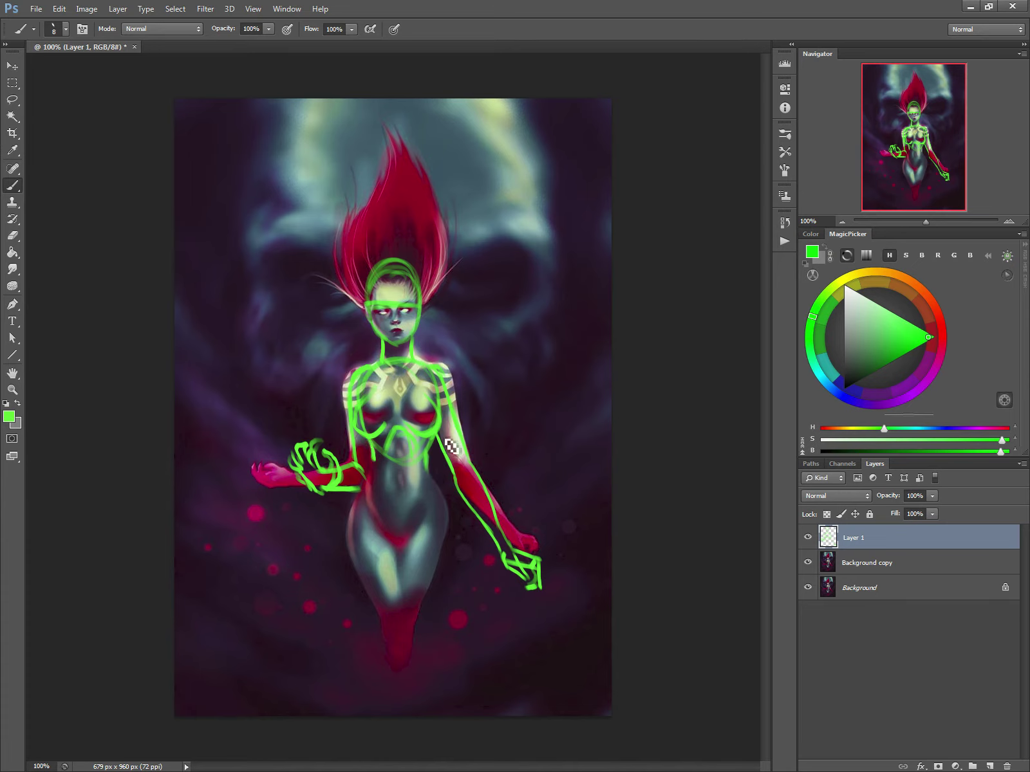
Sketch the waist and hip contours and the V-shaped pelvis line in green
drag(437, 478, 452, 531)
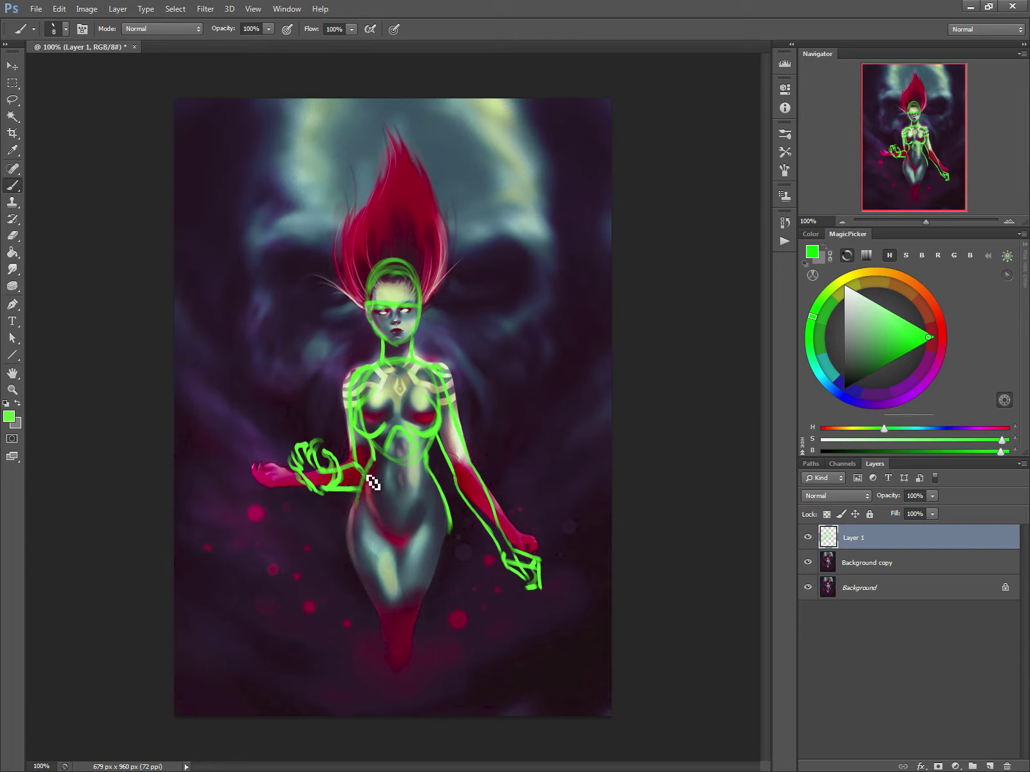
drag(370, 475, 354, 529)
drag(448, 522, 407, 550)
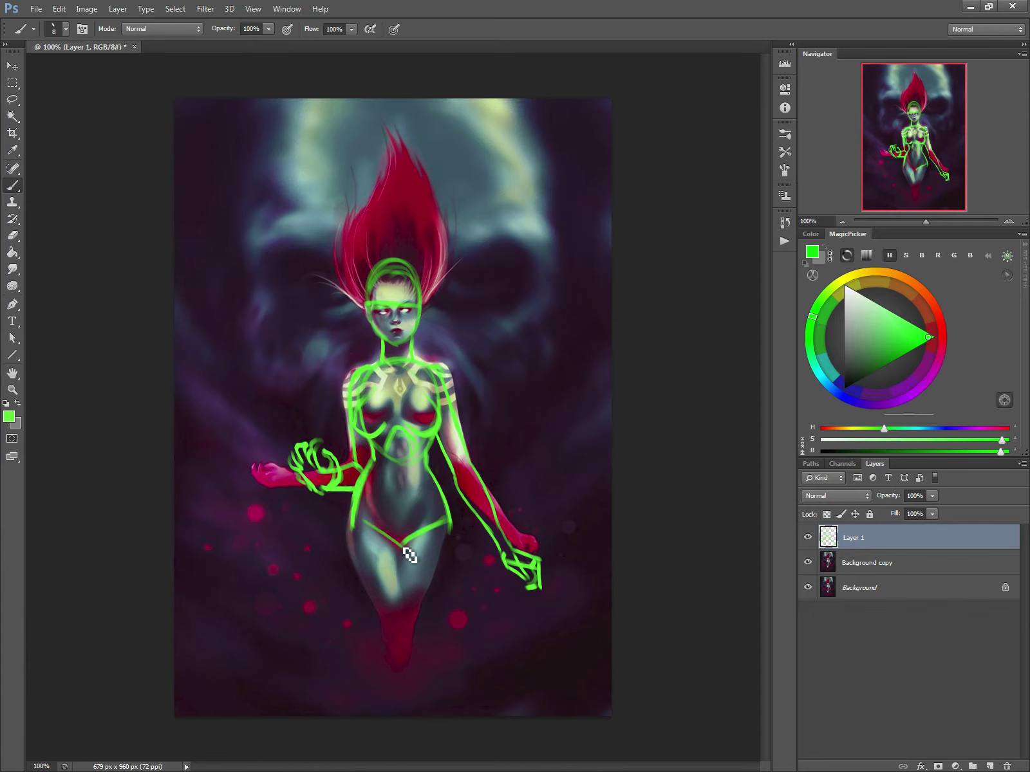
Sketch the front leg down to a bent knee and the outer thigh contour of the other leg
mouse_move(356, 520)
mouse_down()
mouse_move(399, 546)
mouse_move(361, 586)
mouse_move(414, 680)
mouse_up()
mouse_move(398, 552)
mouse_down()
mouse_move(405, 548)
mouse_move(427, 616)
mouse_move(427, 659)
mouse_up()
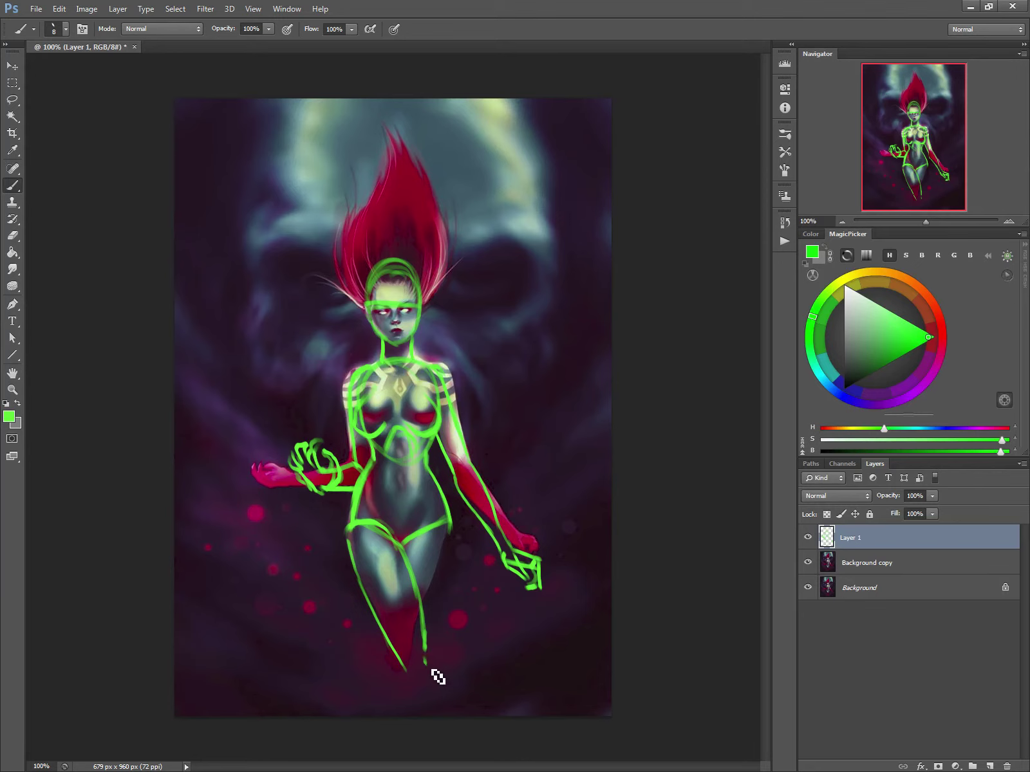
mouse_move(425, 660)
mouse_down()
mouse_move(417, 648)
mouse_move(433, 670)
mouse_move(425, 679)
mouse_move(409, 675)
mouse_up()
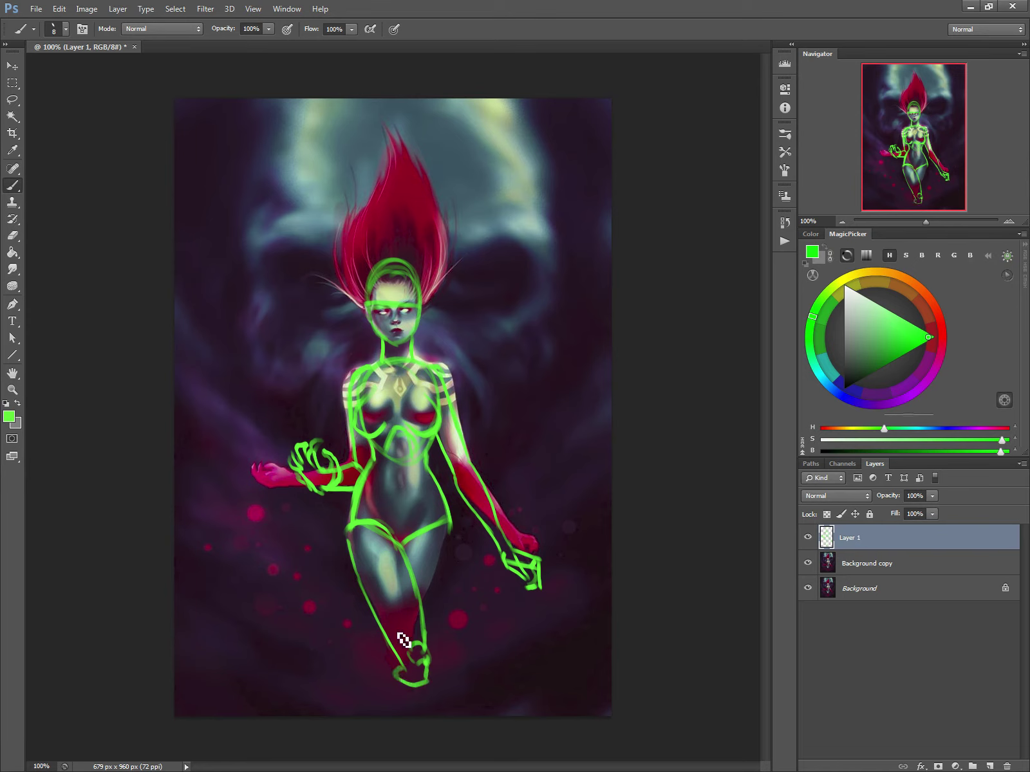
drag(449, 536, 428, 614)
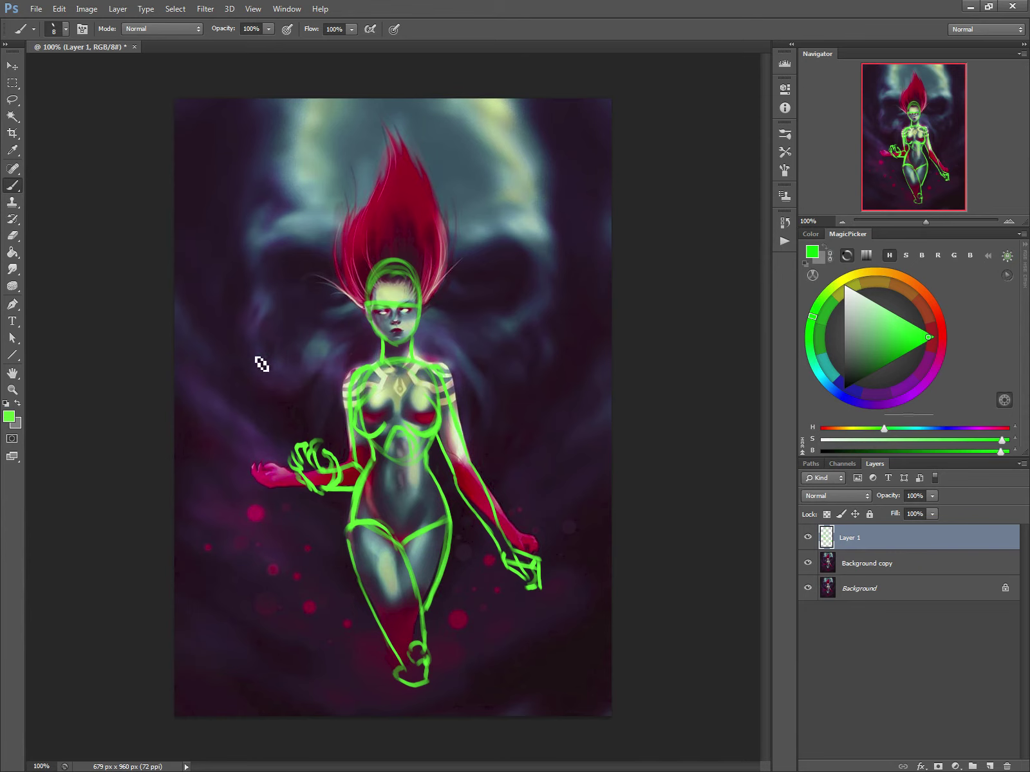
Sketch a simplified green torso diagram with shoulder line, waist, hip line and thighs in the dark area beside the figure
drag(208, 358, 277, 379)
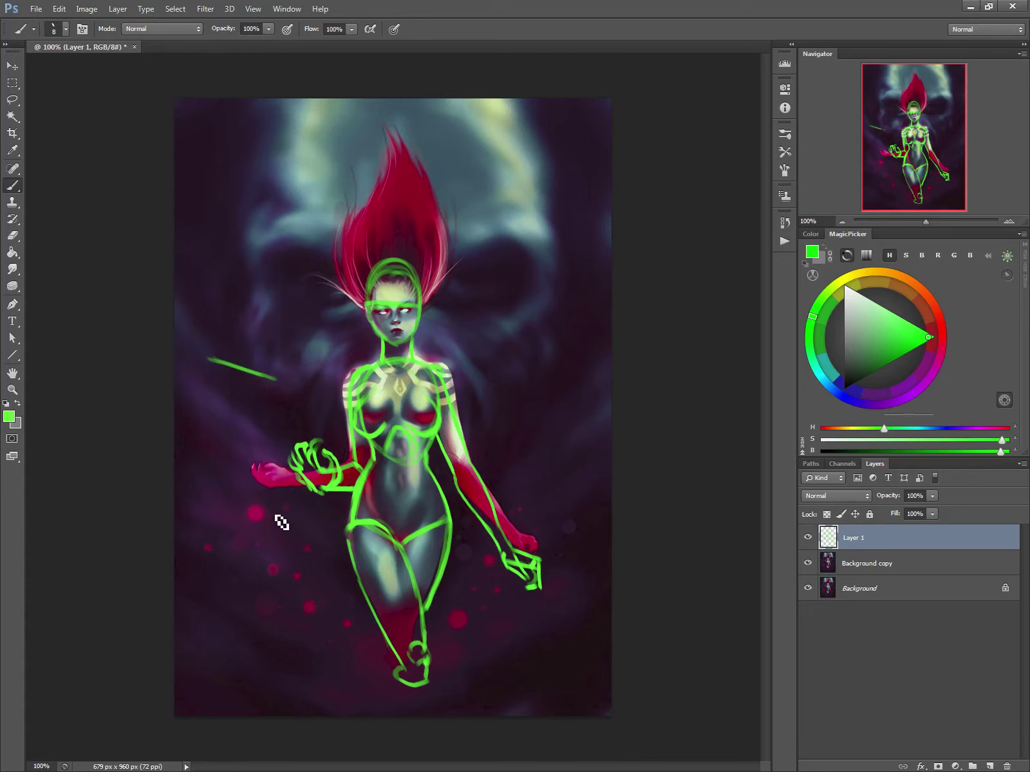
mouse_move(229, 527)
mouse_down()
mouse_move(269, 518)
mouse_move(229, 529)
mouse_up()
mouse_move(288, 511)
mouse_down()
mouse_move(231, 527)
mouse_move(223, 567)
mouse_move(243, 605)
mouse_move(278, 626)
mouse_up()
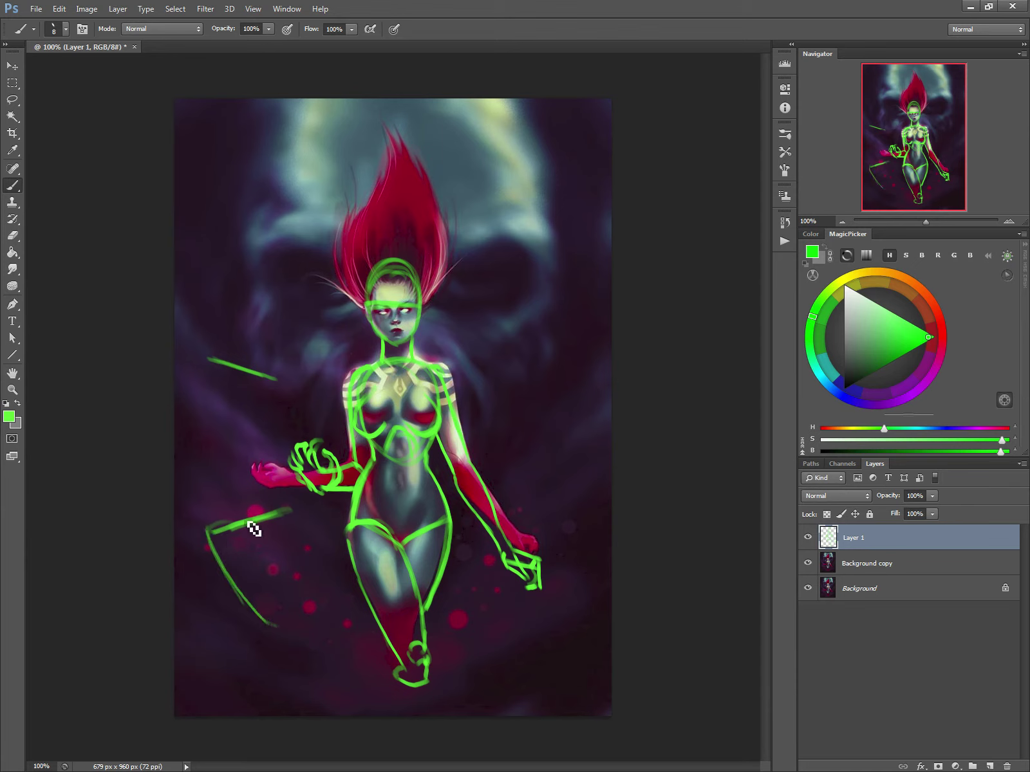
drag(253, 529, 289, 619)
drag(259, 523, 290, 625)
mouse_move(216, 461)
mouse_down()
mouse_move(206, 506)
mouse_move(227, 456)
mouse_move(206, 364)
mouse_up()
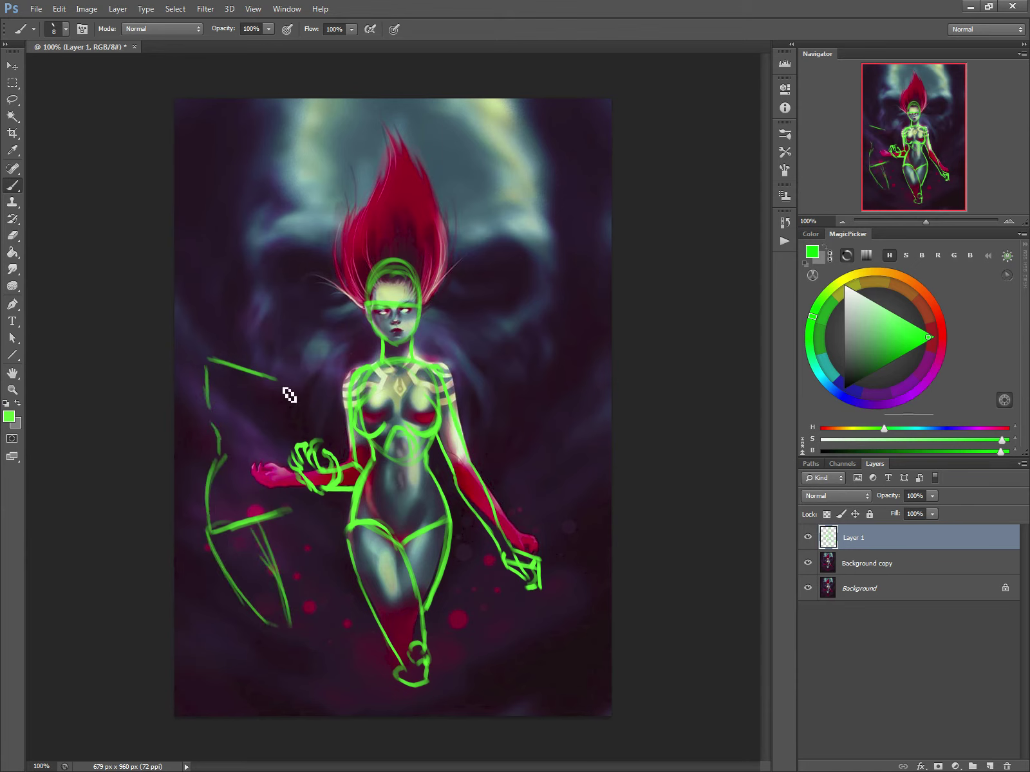
mouse_move(283, 389)
mouse_down()
mouse_move(265, 447)
mouse_move(294, 508)
mouse_move(298, 549)
mouse_move(311, 515)
mouse_move(269, 455)
mouse_move(278, 422)
mouse_up()
drag(264, 373, 229, 367)
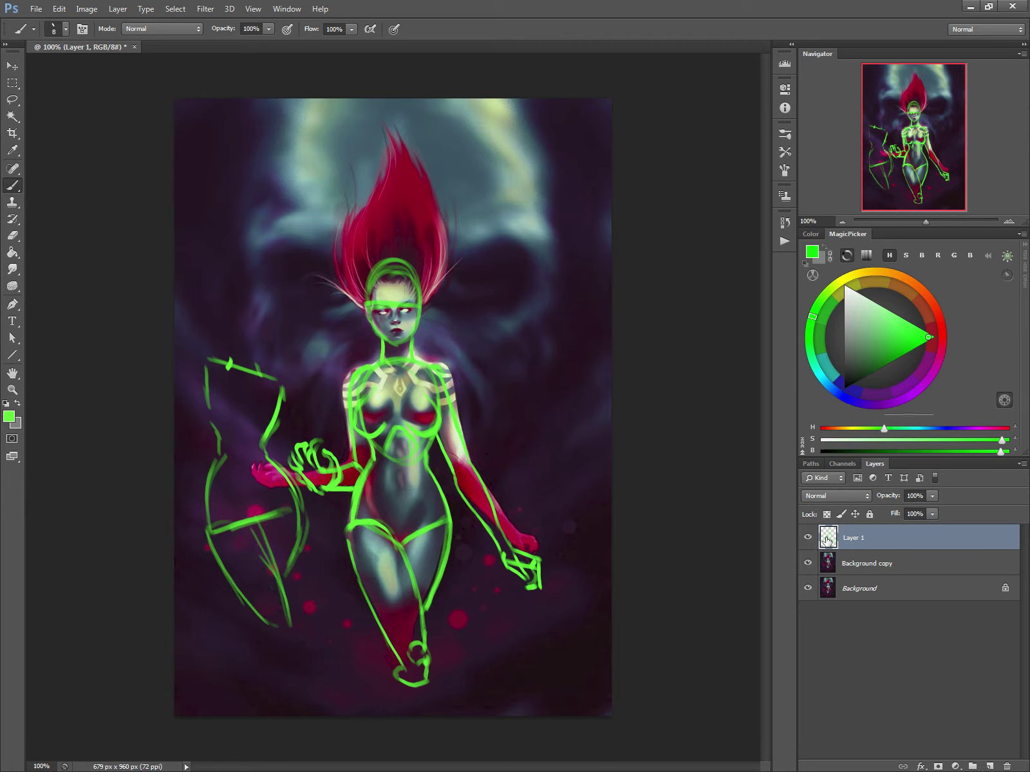
Delete Layer 1 with the green guide sketch
click(1005, 766)
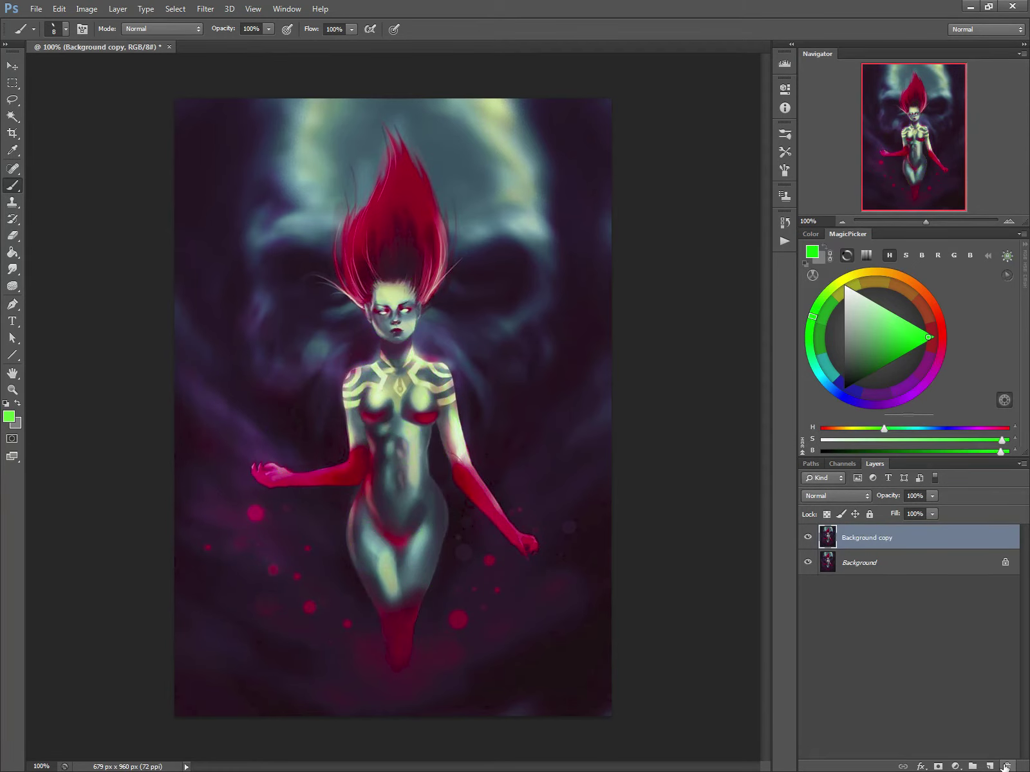
Lasso the face on the Background copy layer, stretch its height to 107.23% with Free Transform, and deselect it
click(14, 104)
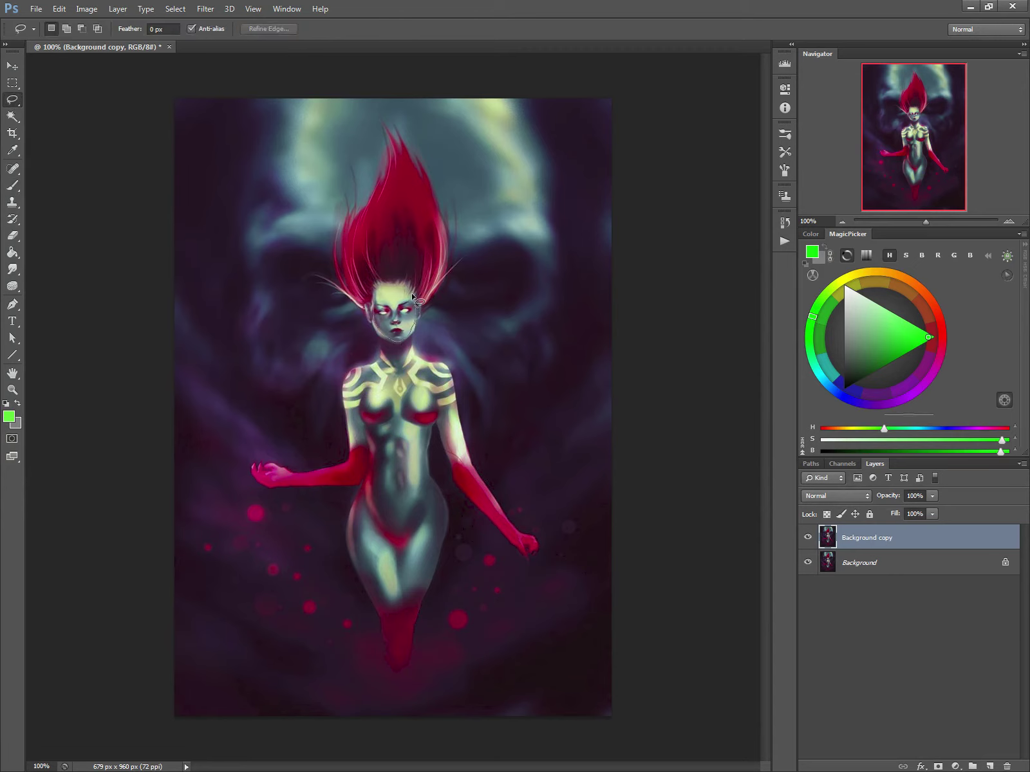
mouse_move(412, 296)
mouse_down()
mouse_move(384, 287)
mouse_move(374, 308)
mouse_move(386, 332)
mouse_move(393, 318)
mouse_up()
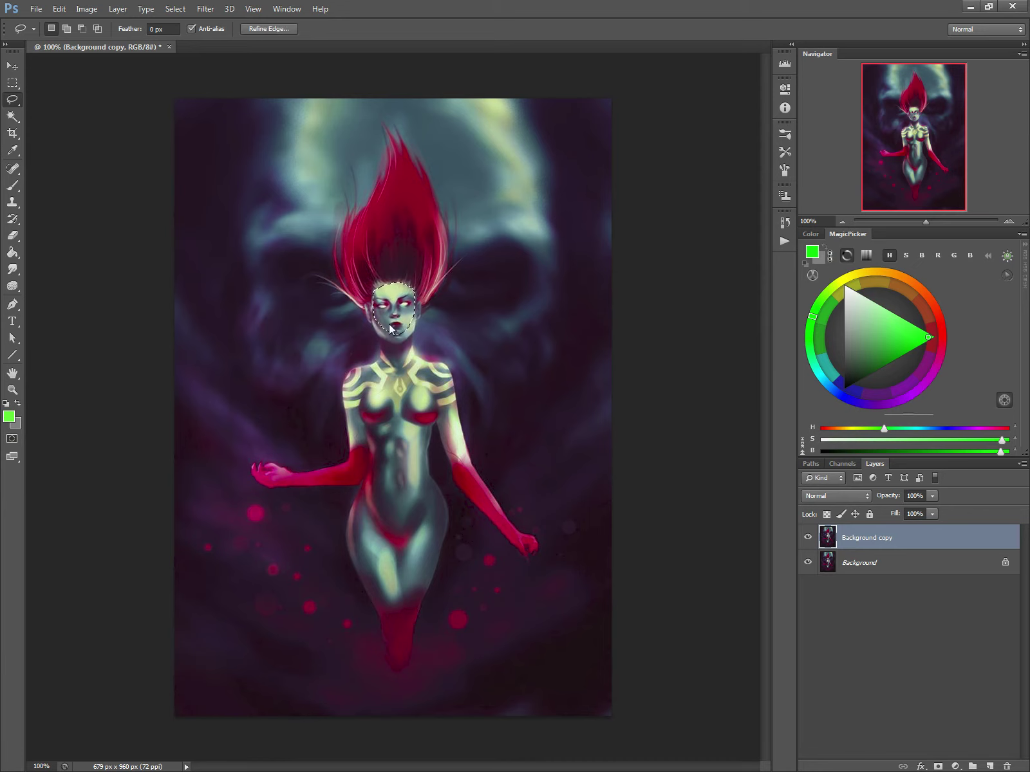
key(ctrl+t)
drag(392, 334, 392, 338)
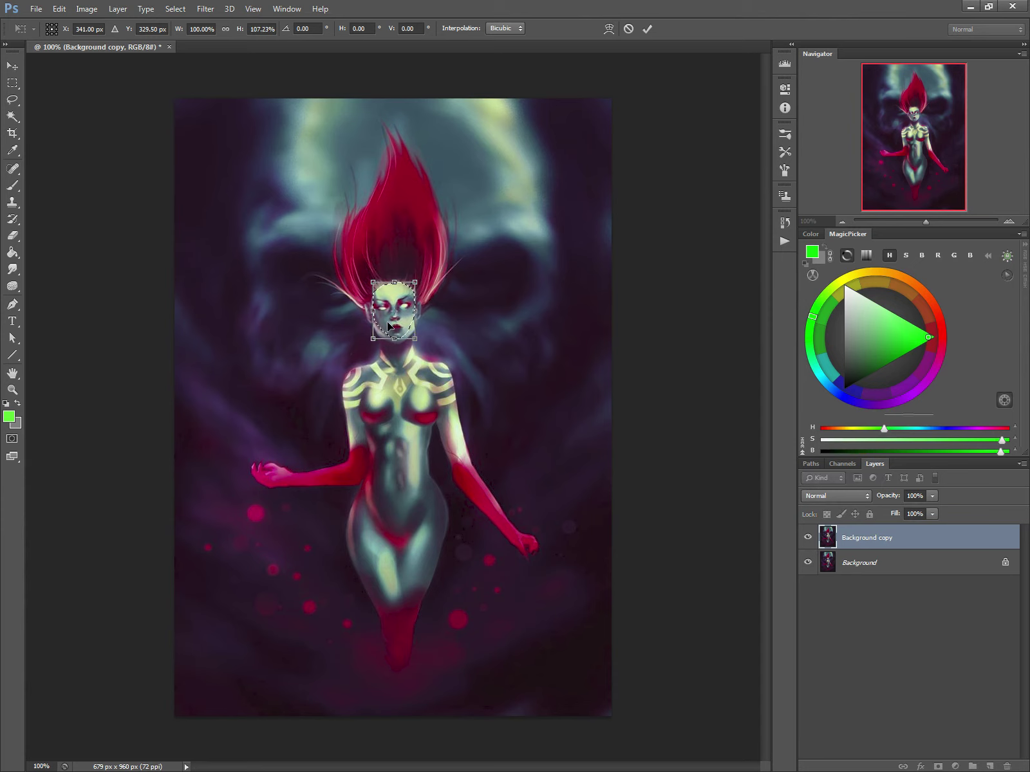
key(Return)
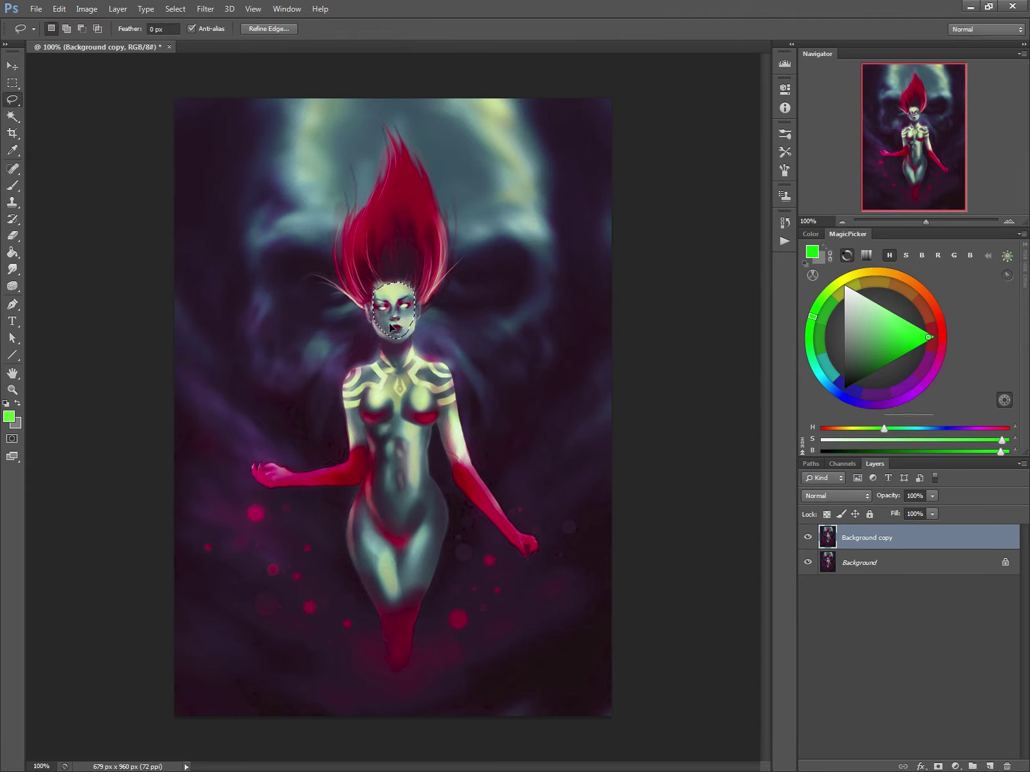
key(ctrl+d)
key(b)
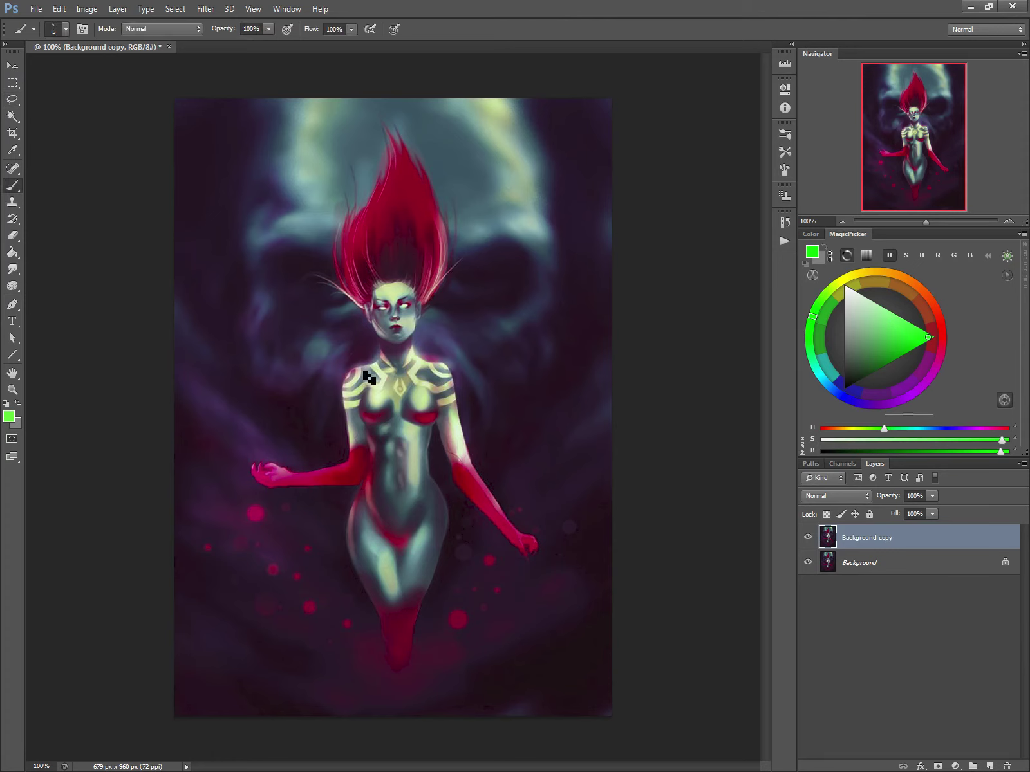
Lasso the area around the shoulders, chest and upper arms and open it in the Liquify filter
click(12, 99)
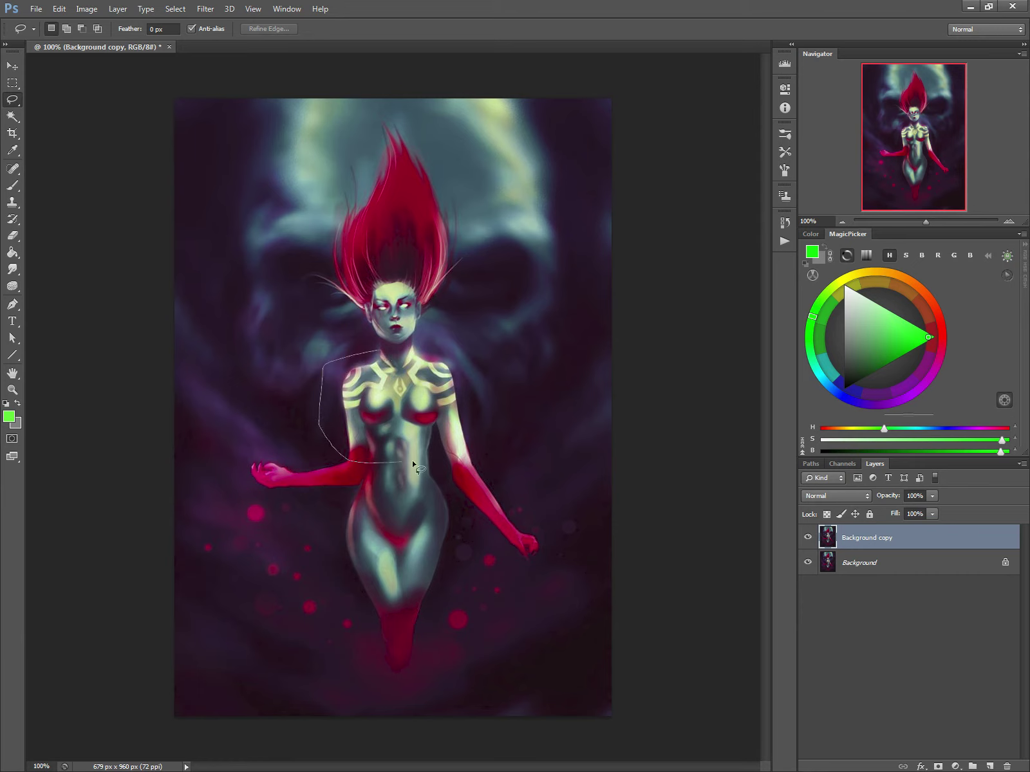
mouse_move(414, 465)
mouse_down()
mouse_move(473, 358)
mouse_move(387, 351)
mouse_up()
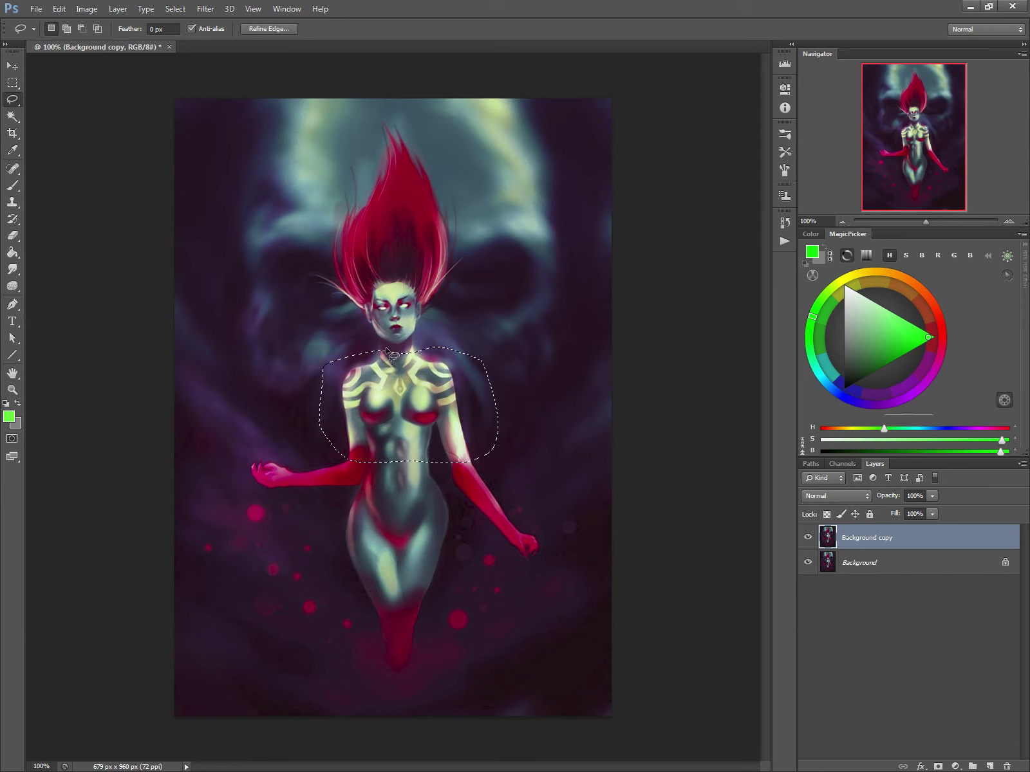
click(206, 9)
click(212, 88)
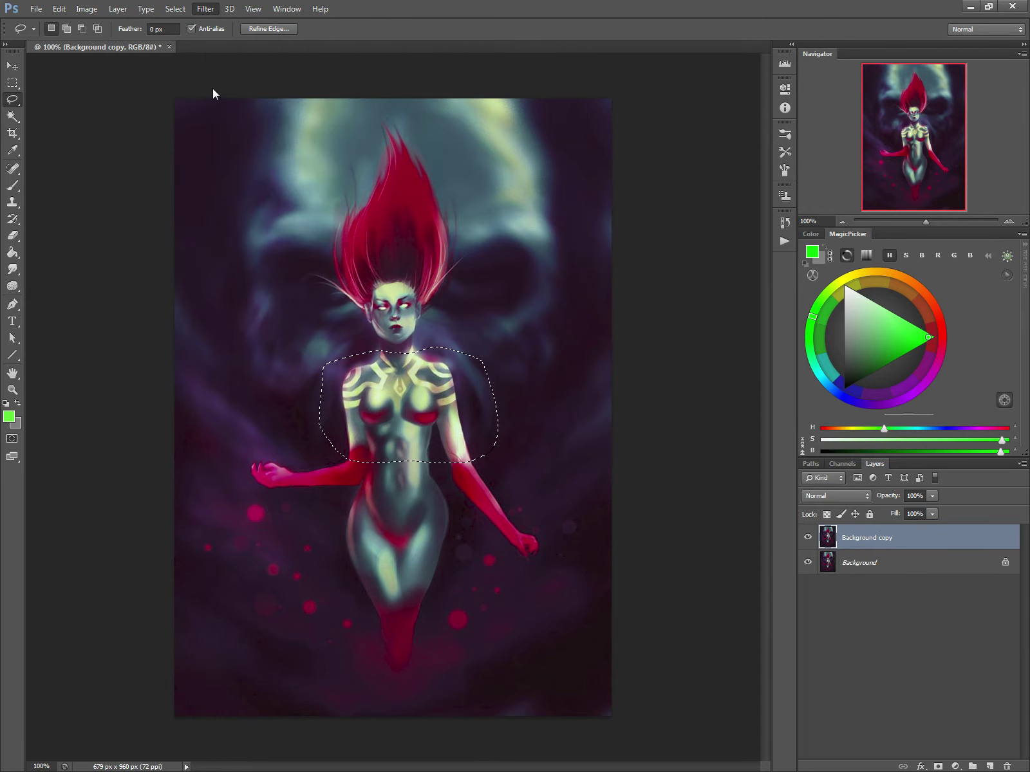
Push in the image-left upper arm and reshape the chest and shoulders in Liquify with brush sizes 60 and 70, apply, and deselect
key(bracketleft)
key(bracketleft)
key(bracketleft)
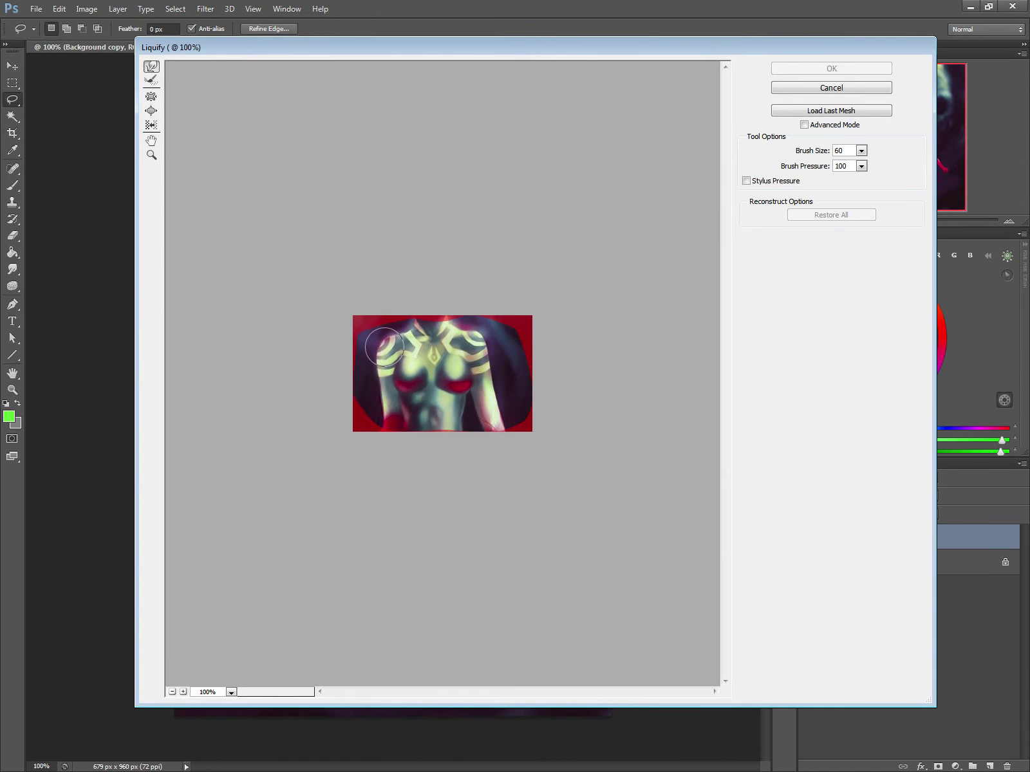
mouse_move(384, 348)
mouse_down()
mouse_move(391, 339)
mouse_move(373, 370)
mouse_move(384, 407)
mouse_up()
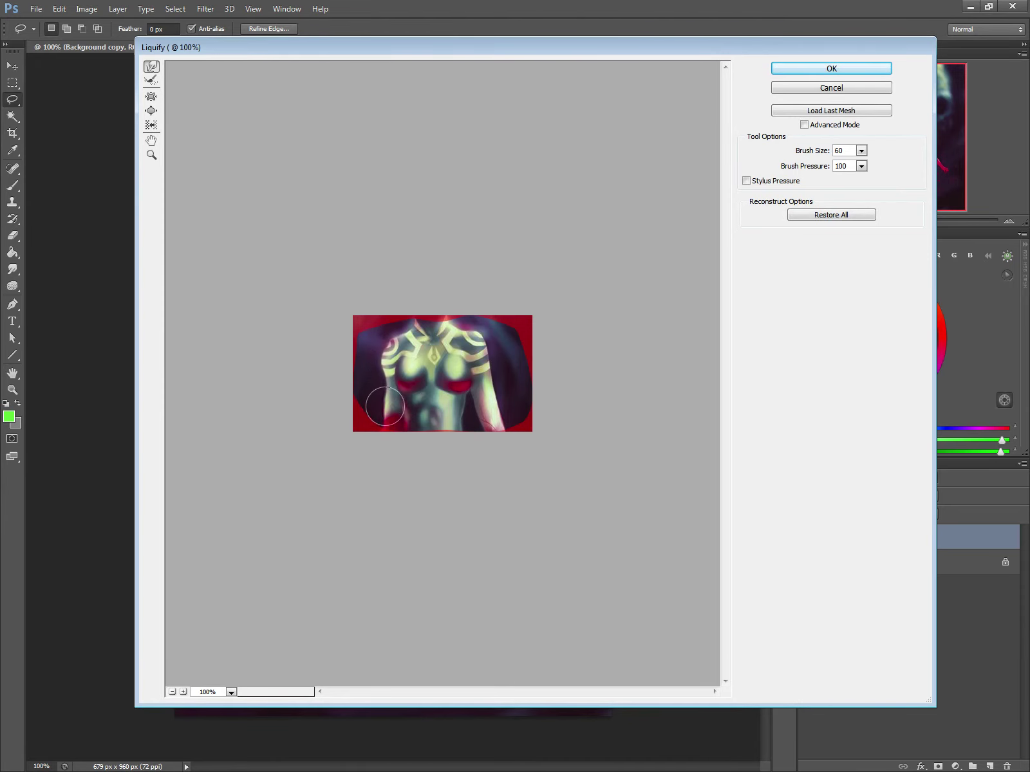
key(bracketright)
mouse_move(410, 373)
mouse_down()
mouse_move(418, 385)
mouse_move(420, 364)
mouse_move(405, 364)
mouse_move(412, 396)
mouse_move(451, 370)
mouse_move(466, 377)
mouse_move(451, 386)
mouse_move(438, 374)
mouse_move(442, 355)
mouse_move(446, 372)
mouse_move(475, 334)
mouse_move(482, 341)
mouse_move(474, 333)
mouse_move(493, 361)
mouse_move(468, 328)
mouse_up()
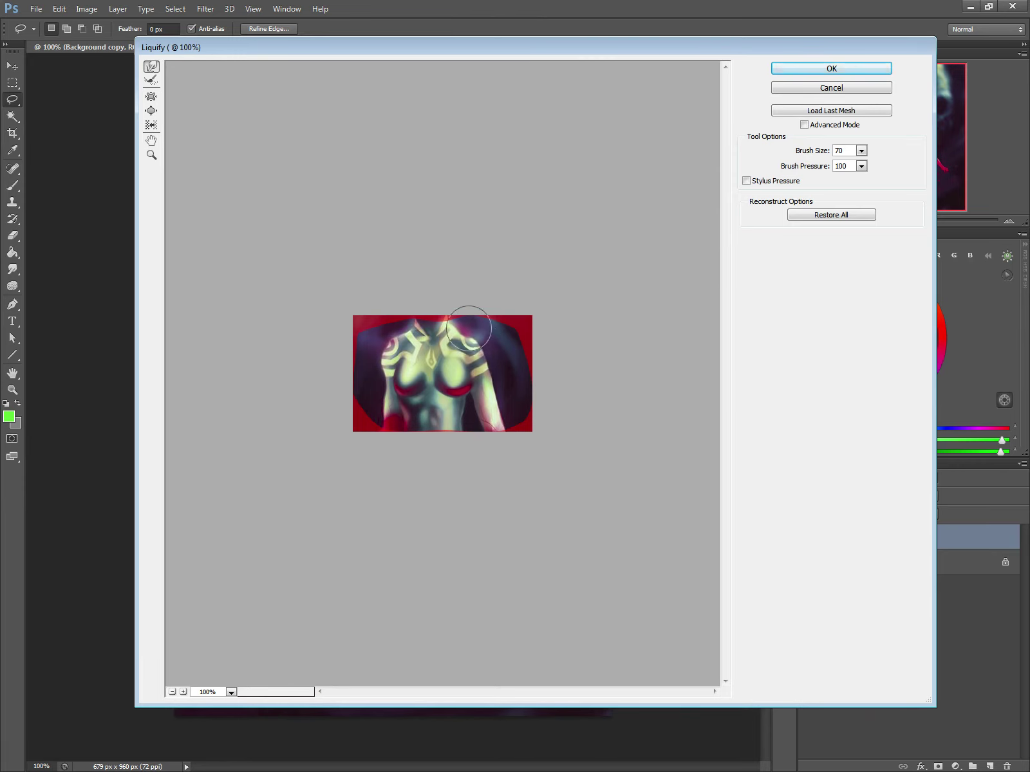
mouse_move(385, 351)
mouse_down()
mouse_move(403, 332)
mouse_move(465, 323)
mouse_move(490, 347)
mouse_move(480, 354)
mouse_move(466, 331)
mouse_move(382, 358)
mouse_move(379, 322)
mouse_up()
click(809, 68)
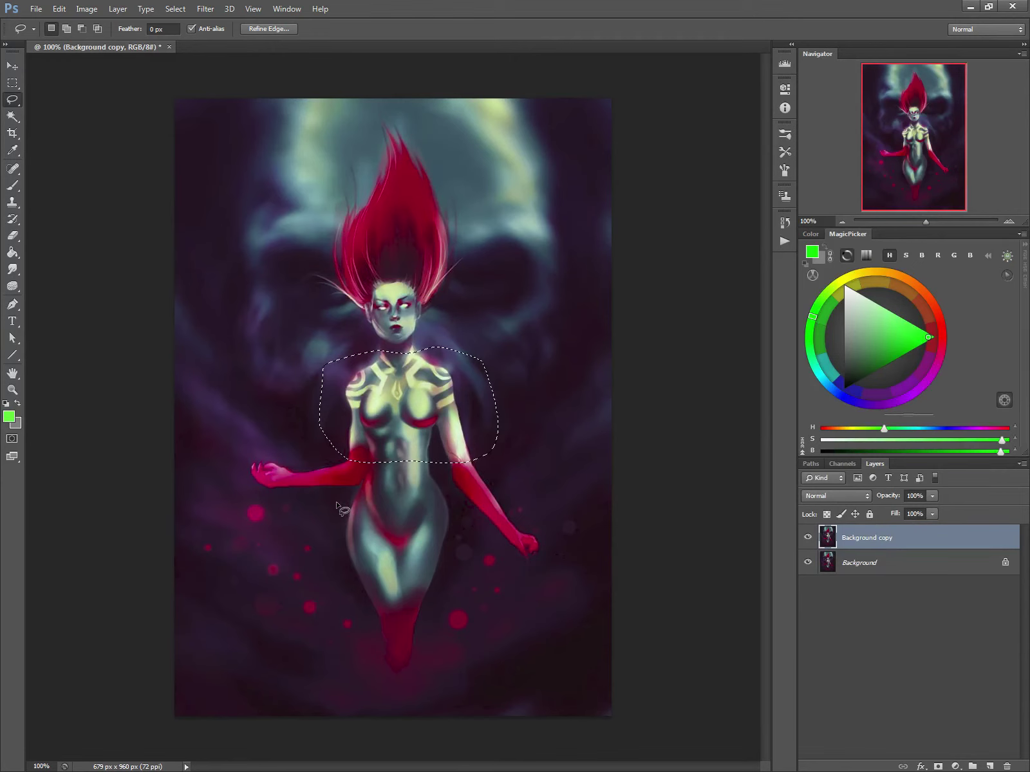
key(ctrl+d)
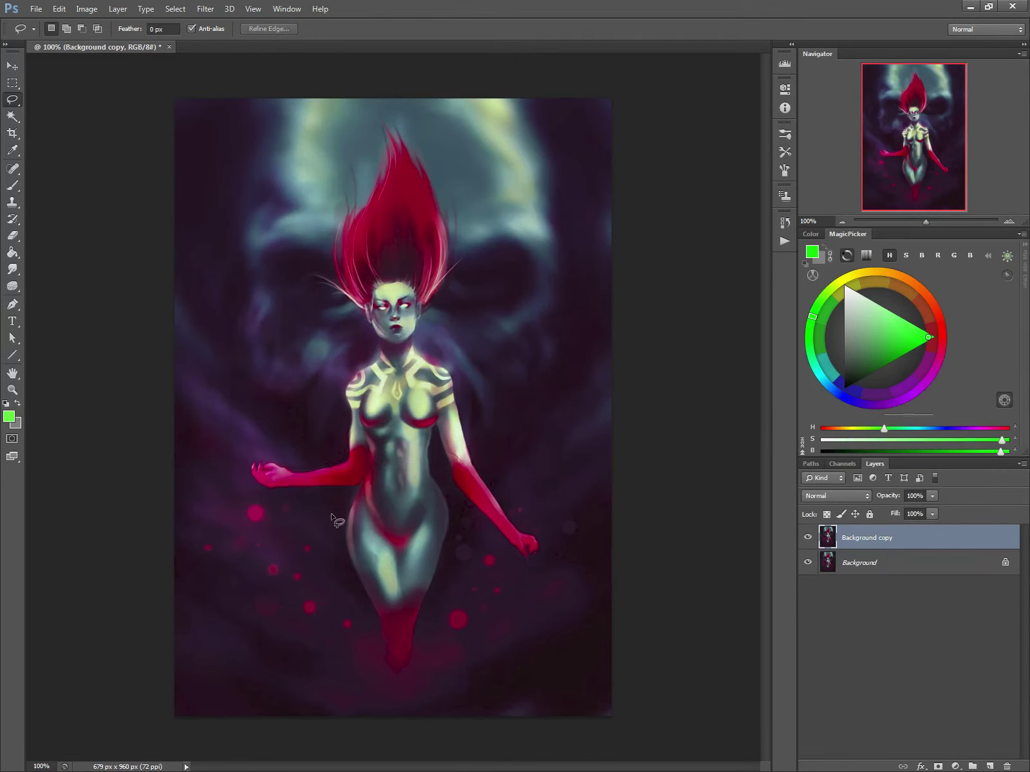
Lasso the image-left thigh and lower leg, widen and skew them toward the other leg with Free Transform, and deselect
mouse_move(362, 490)
mouse_down()
mouse_move(400, 560)
mouse_move(416, 643)
mouse_move(403, 661)
mouse_move(366, 607)
mouse_move(361, 488)
mouse_up()
key(ctrl+t)
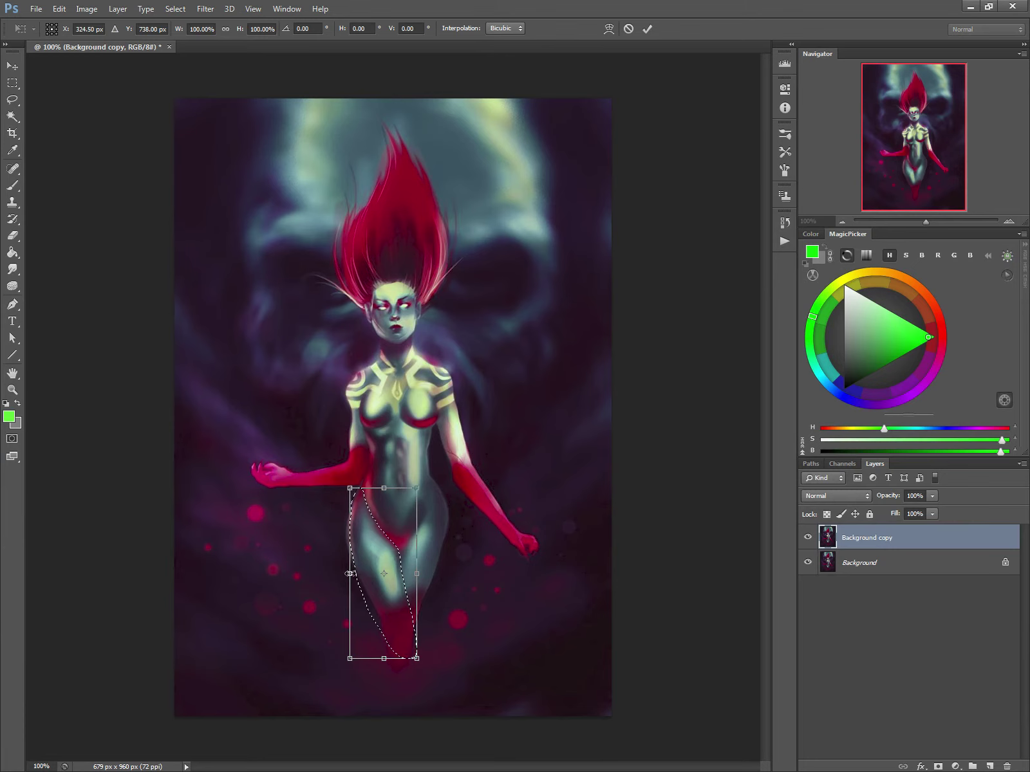
drag(349, 575, 374, 587)
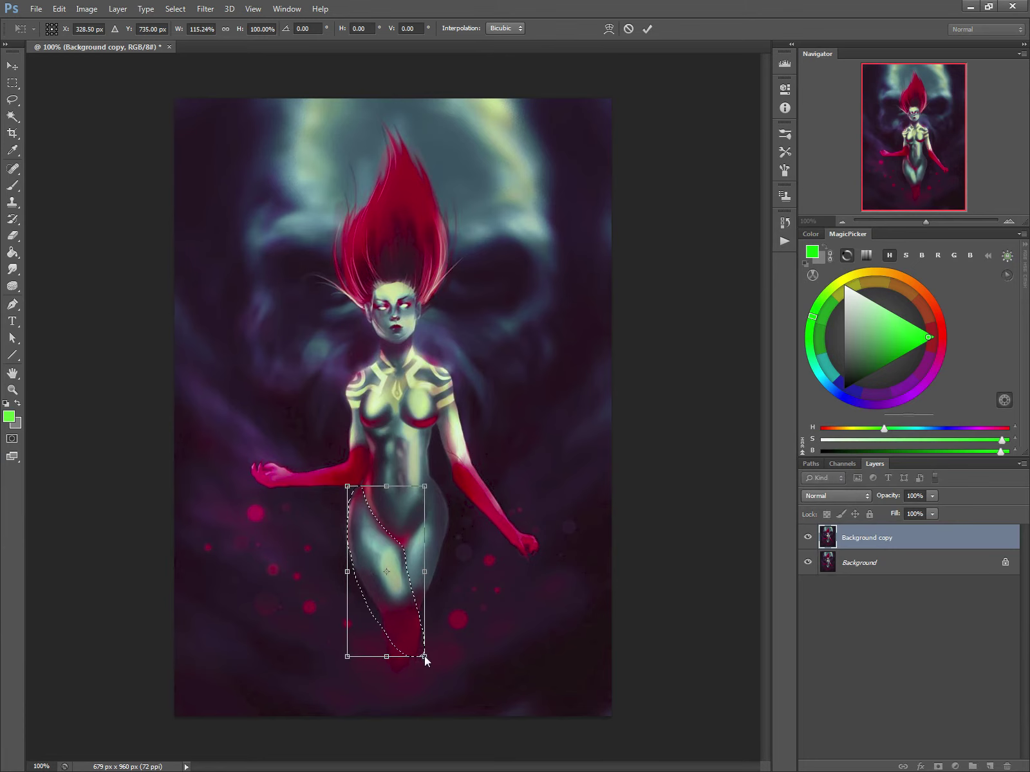
drag(424, 656, 455, 656)
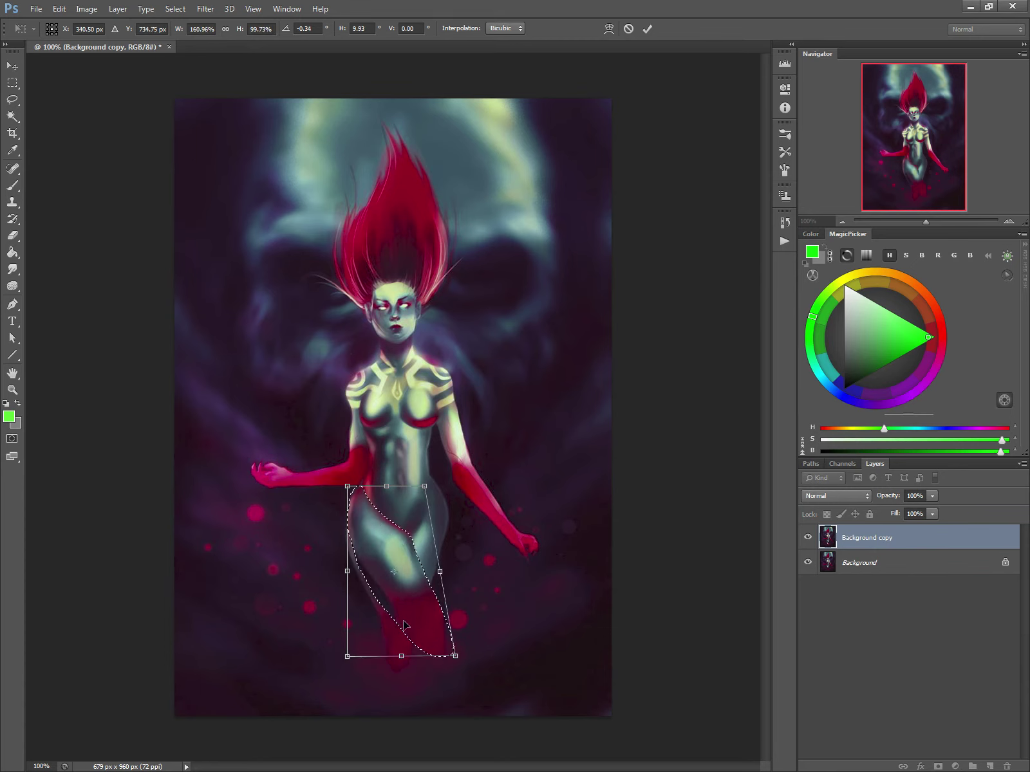
drag(409, 621, 405, 625)
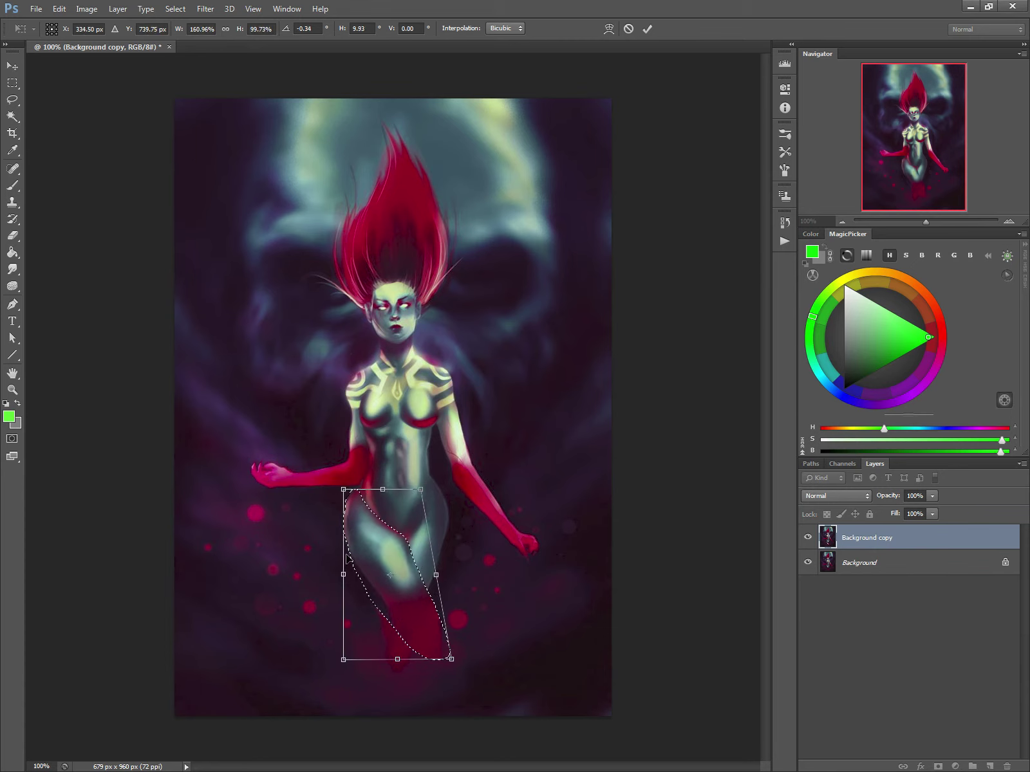
drag(345, 491, 350, 478)
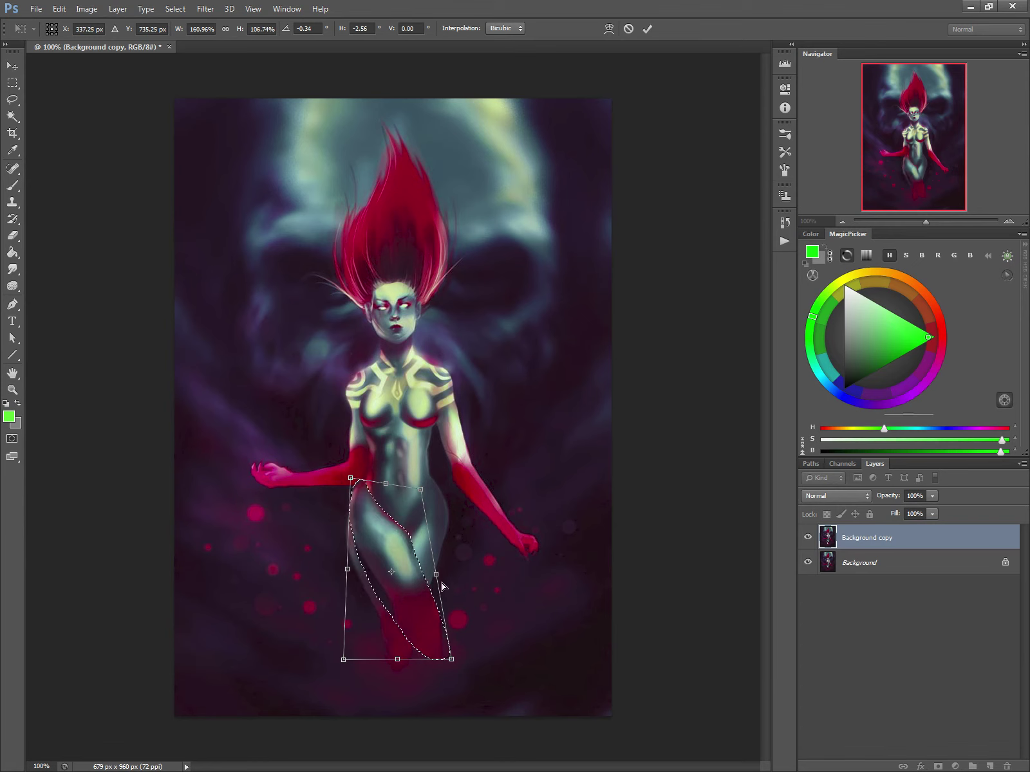
drag(435, 580, 433, 592)
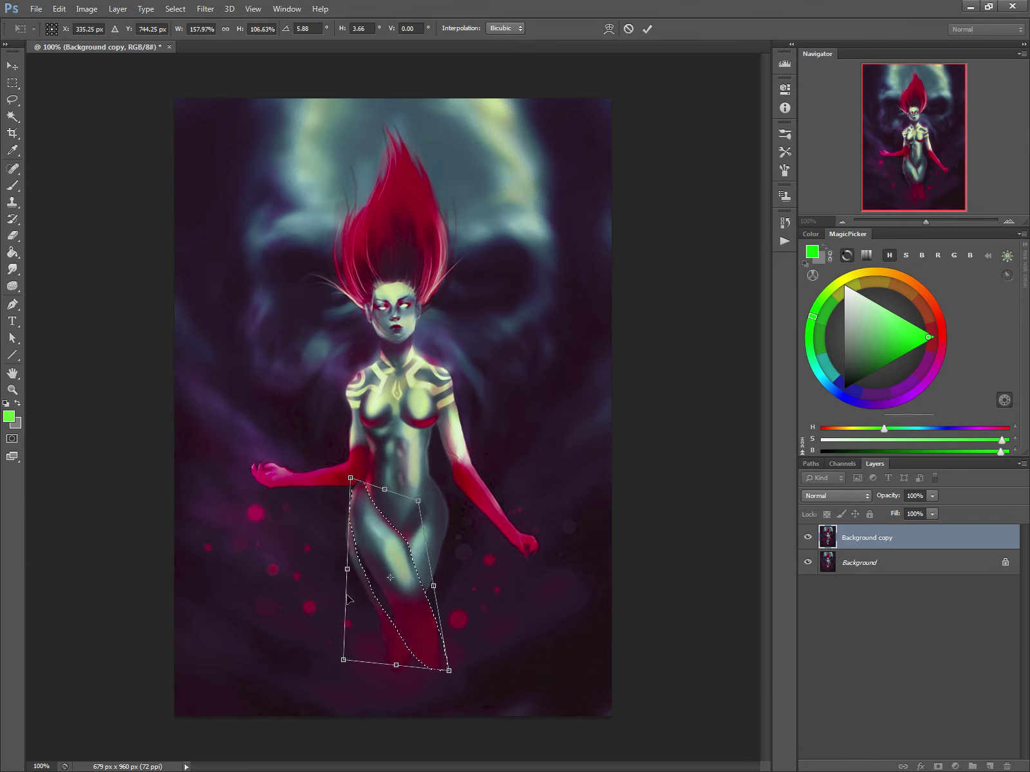
drag(349, 569, 326, 604)
drag(394, 611, 388, 614)
key(Return)
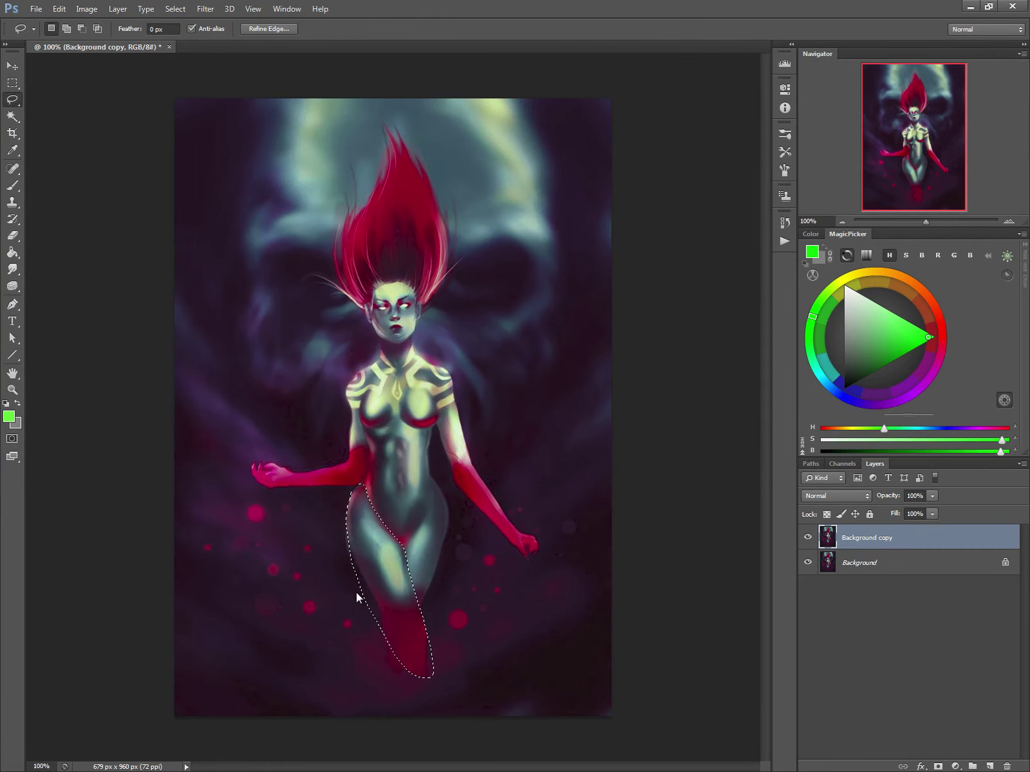
key(ctrl+d)
Lasso the lowered forearm and hand, rotate them 14.05° closer to the body, realign them at the elbow, and deselect
mouse_move(455, 482)
mouse_down()
mouse_move(534, 575)
mouse_move(558, 549)
mouse_move(534, 501)
mouse_move(477, 477)
mouse_up()
key(ctrl+t)
drag(483, 593, 474, 591)
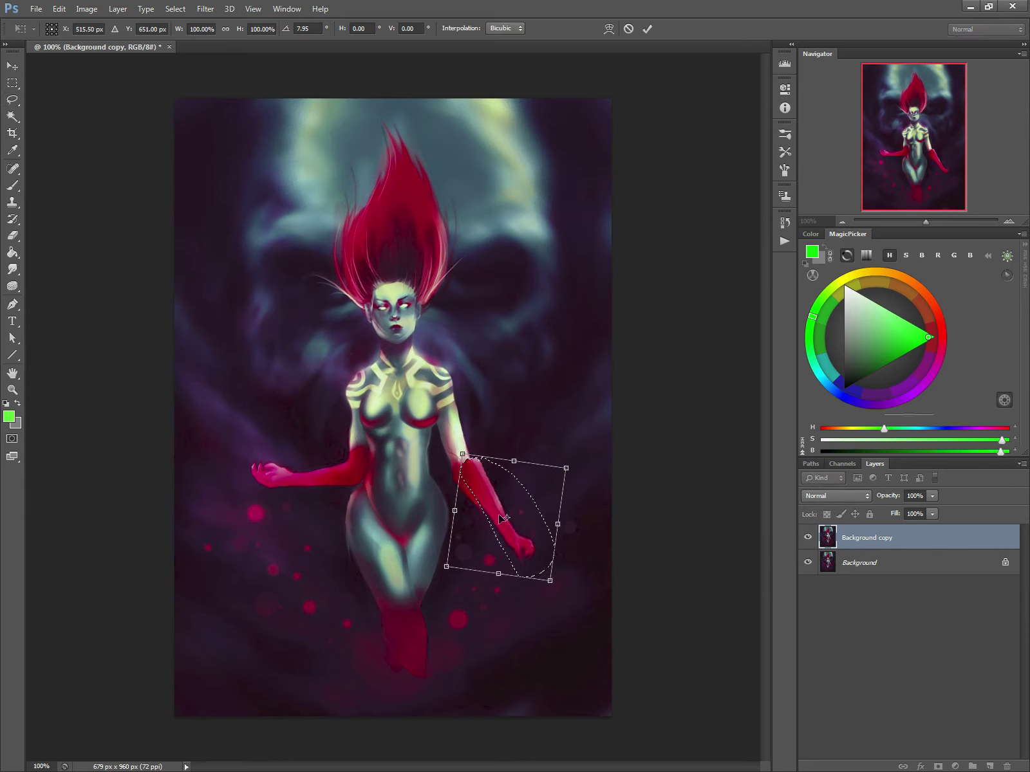
drag(497, 521, 491, 527)
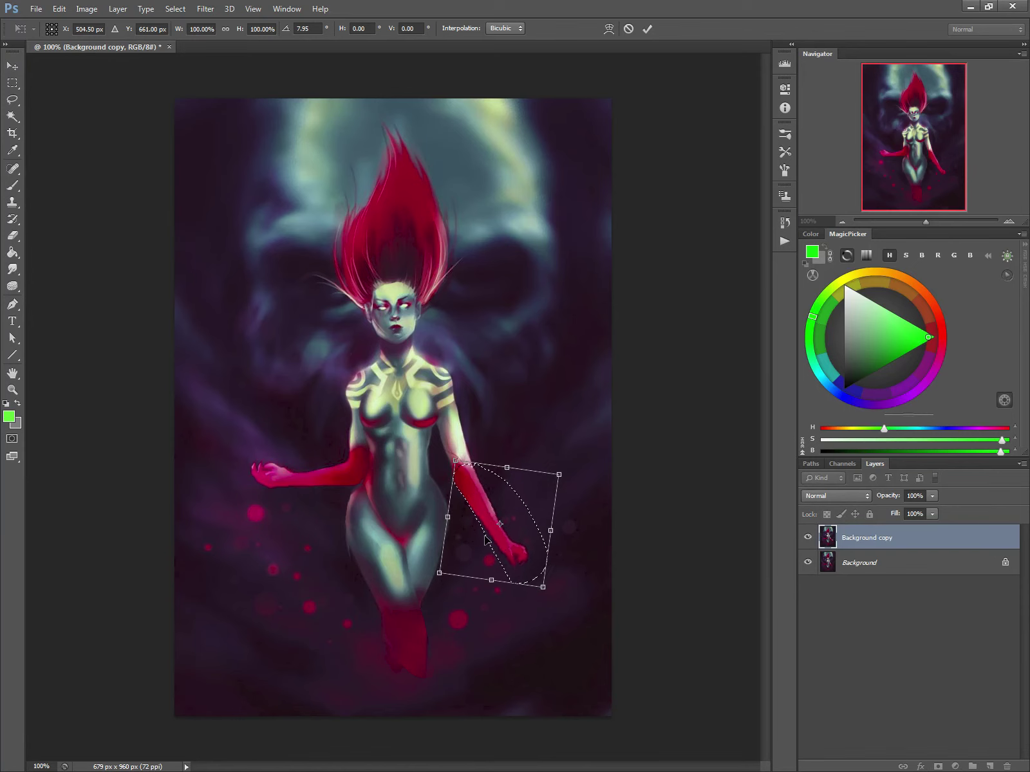
drag(490, 611, 483, 597)
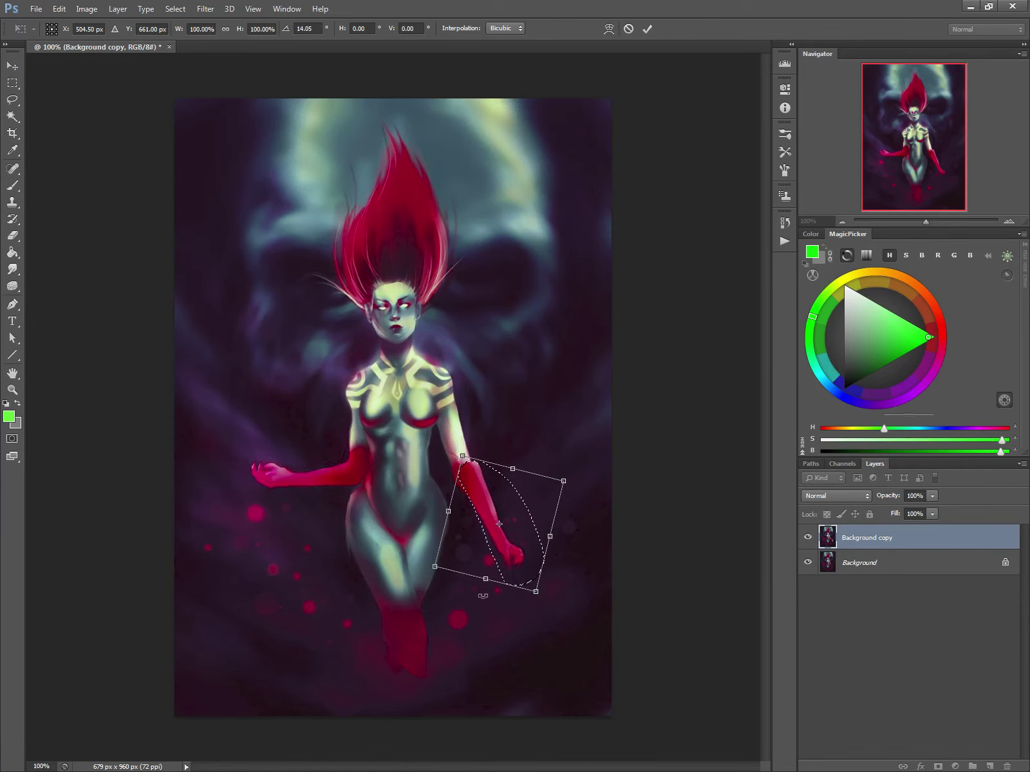
drag(493, 520, 487, 523)
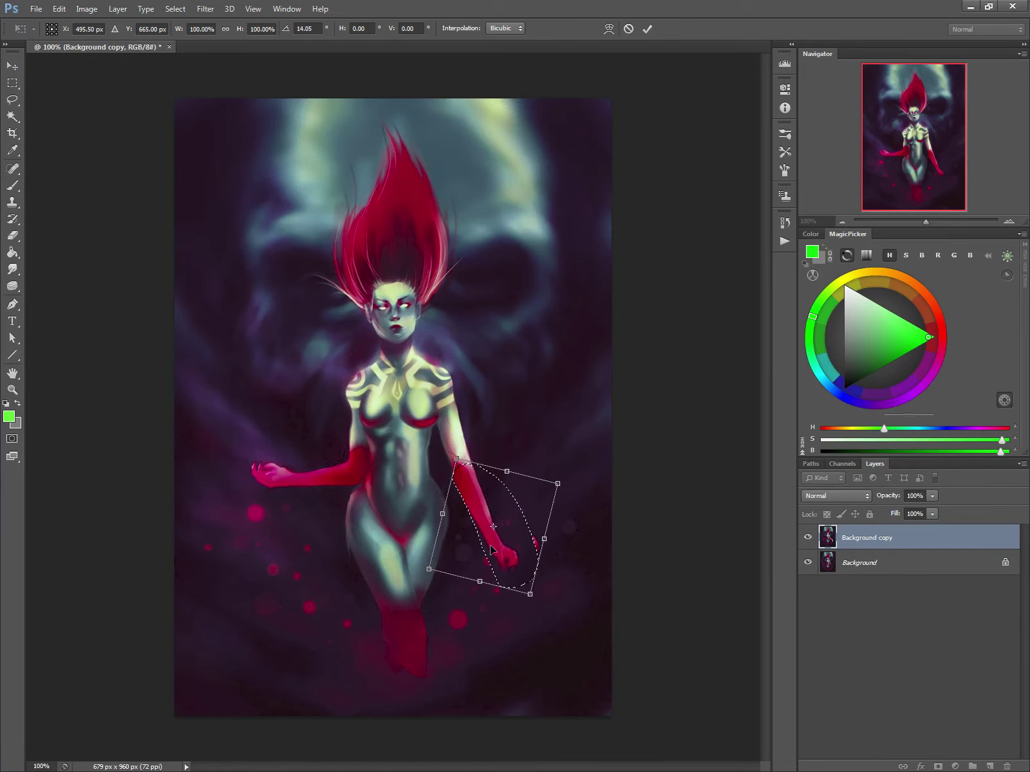
key(Return)
key(l)
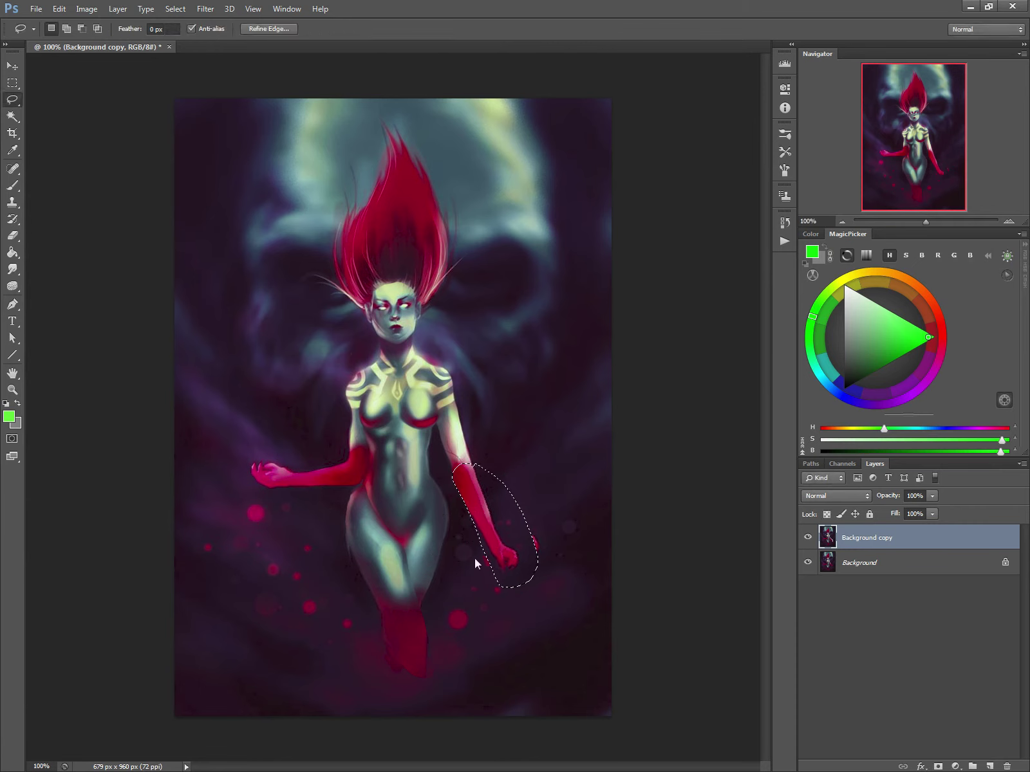
key(ctrl+d)
Paint out the leftover red fragment beside the lowered hand with a dark purple sampled from the background
key(b)
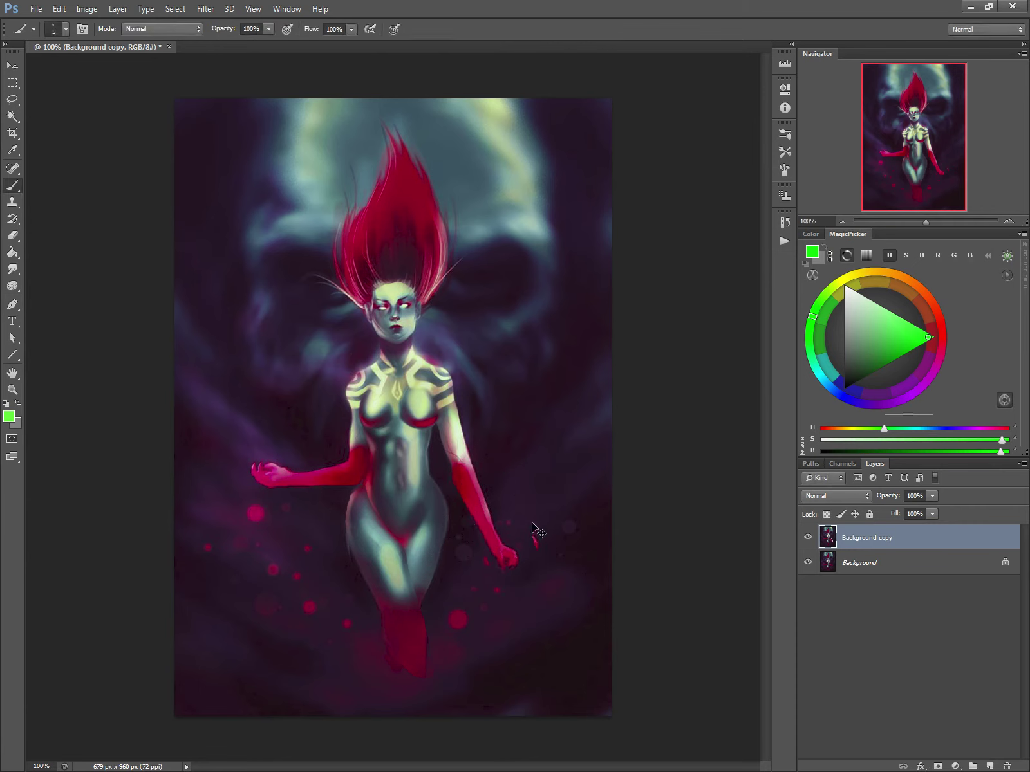
alt+click(542, 545)
drag(545, 544, 524, 538)
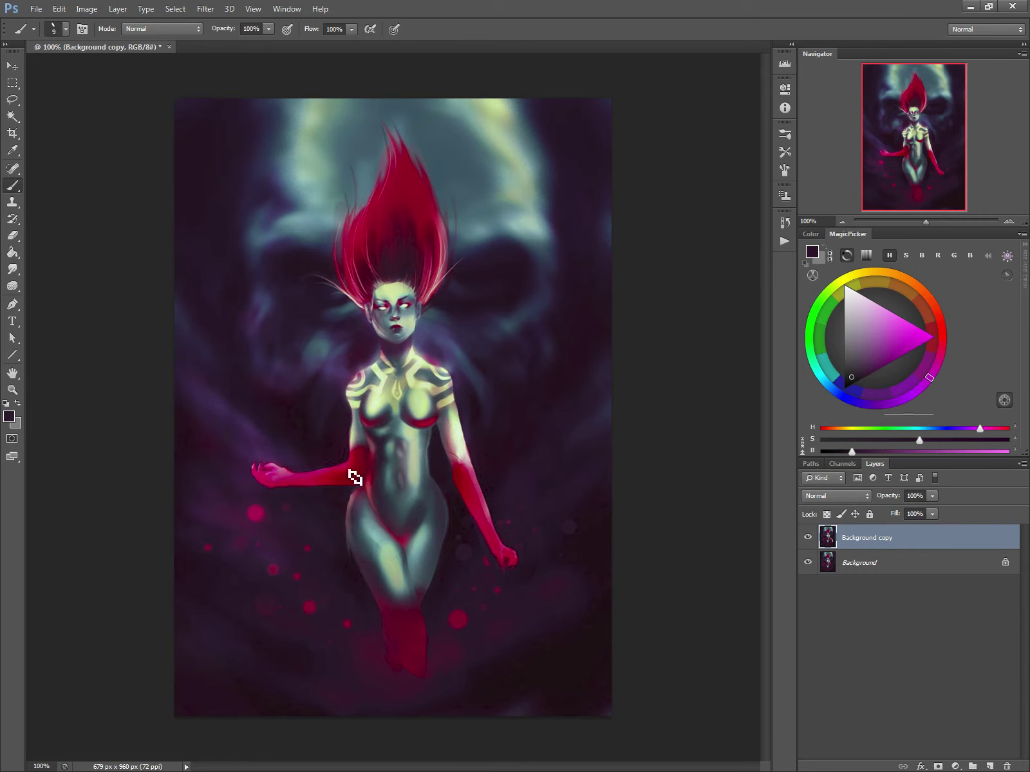
alt+click(345, 450)
key(bracketright)
key(bracketright)
key(bracketright)
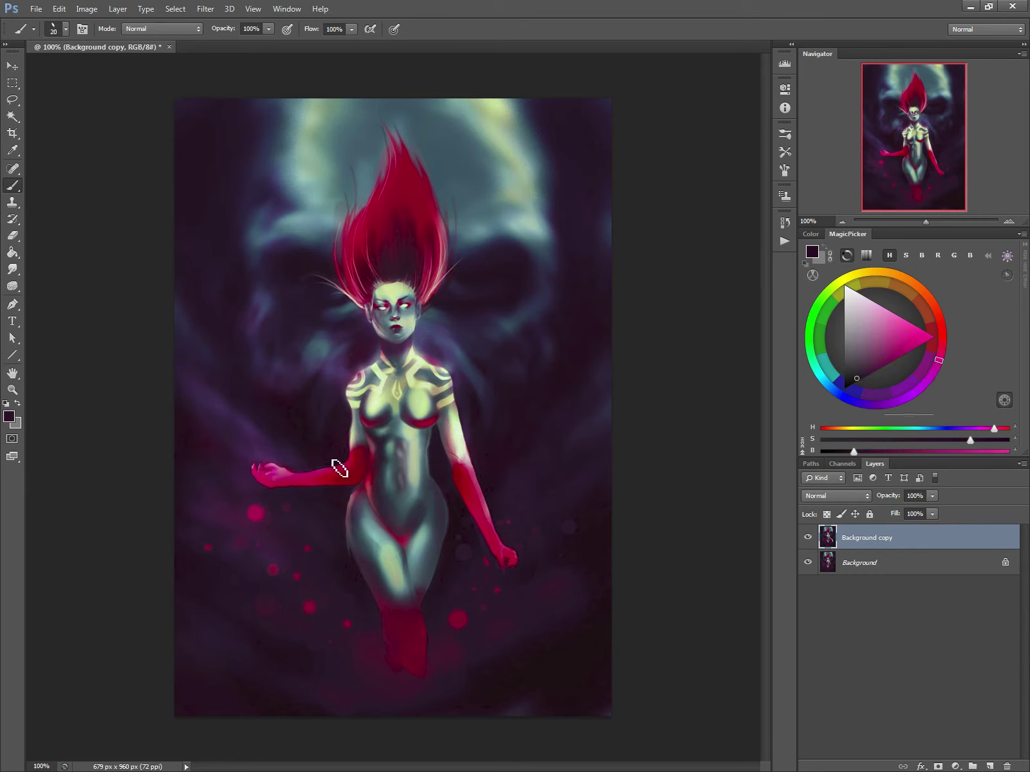
drag(337, 481, 321, 460)
key(ctrl+z)
Lasso the outstretched forearm and hand, cut them to a new layer, and hide that layer
click(13, 101)
mouse_move(355, 462)
mouse_down()
mouse_move(367, 487)
mouse_move(303, 500)
mouse_move(258, 454)
mouse_move(279, 446)
mouse_up()
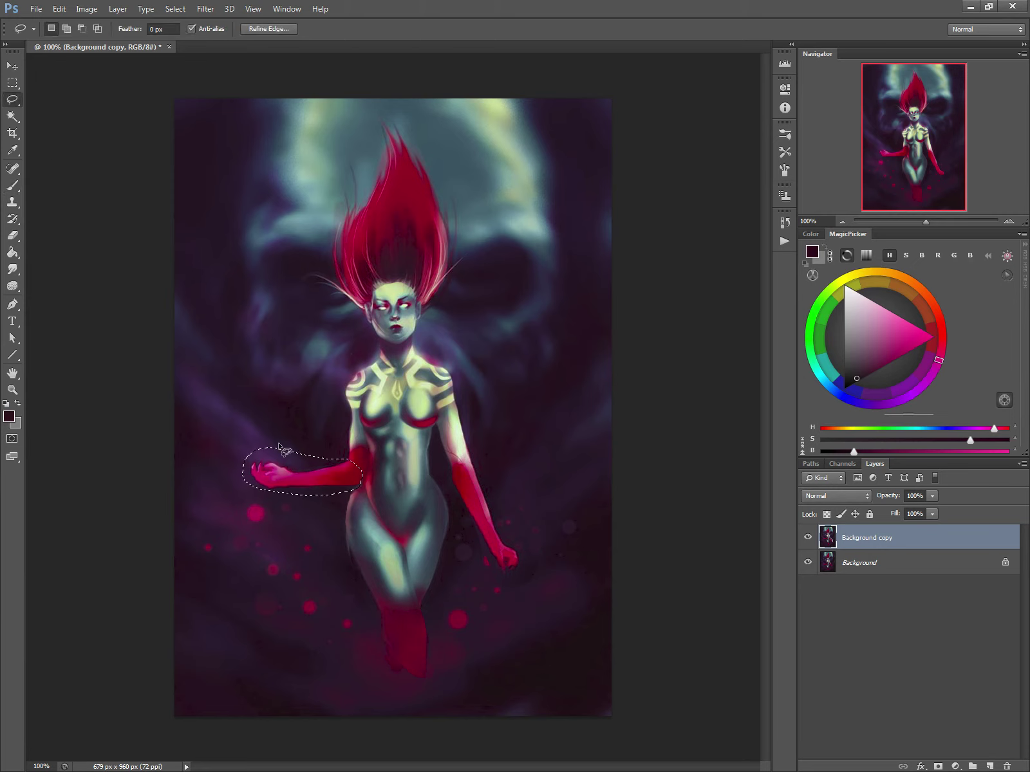
right_click(313, 481)
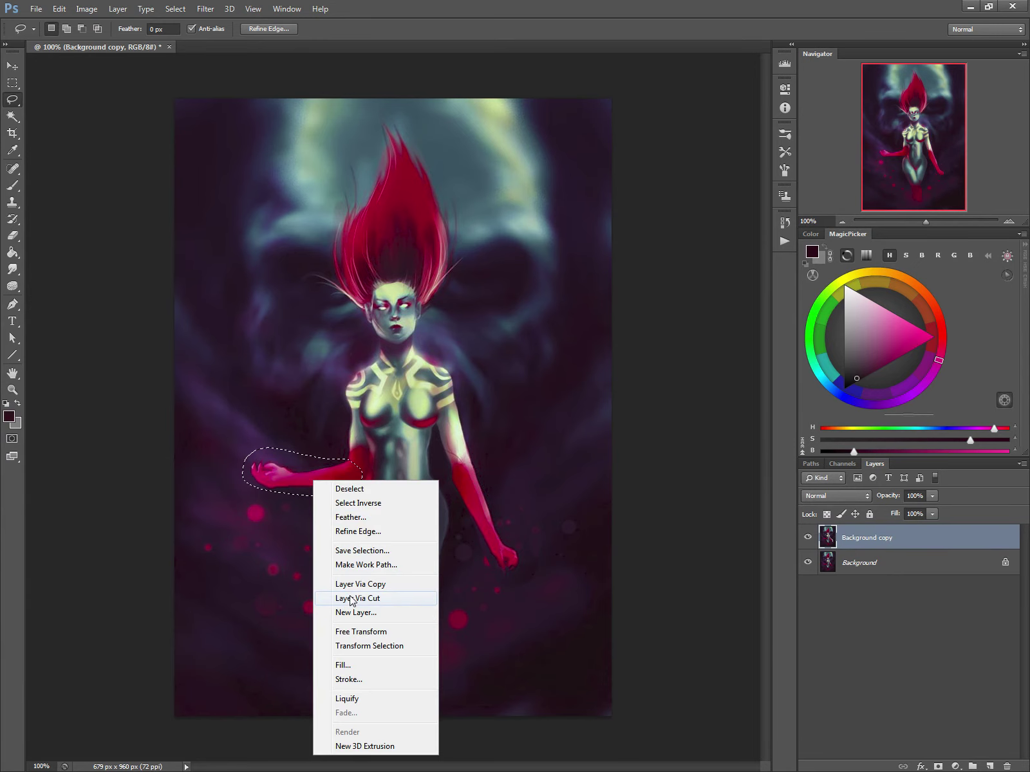
click(351, 598)
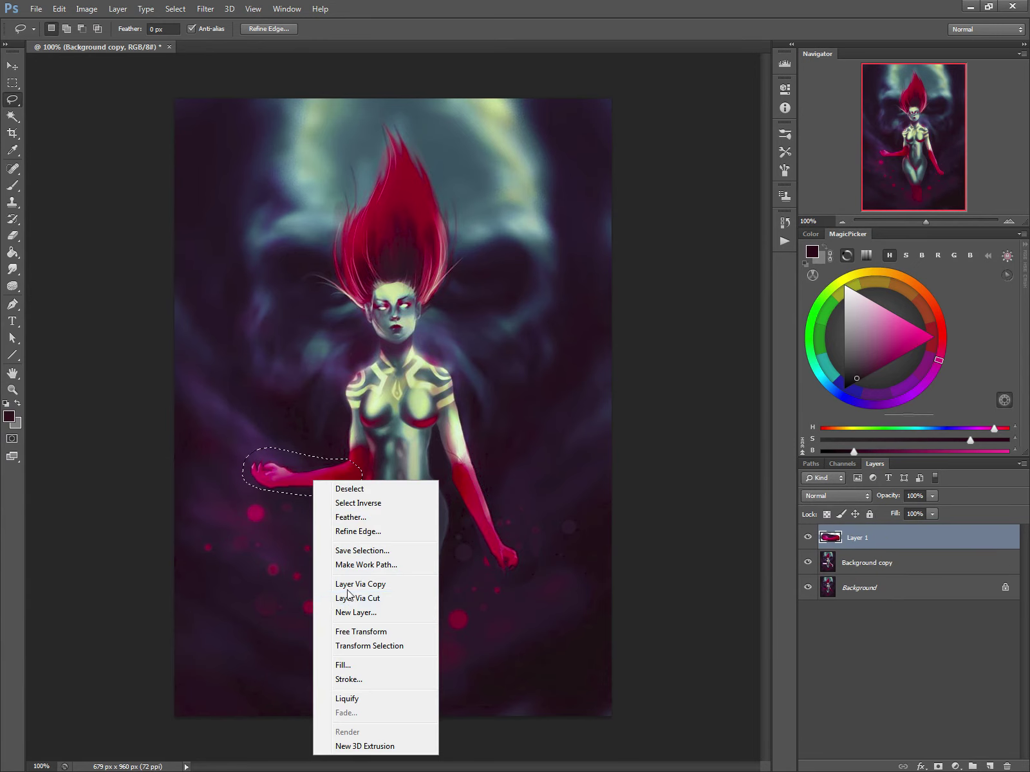
click(806, 538)
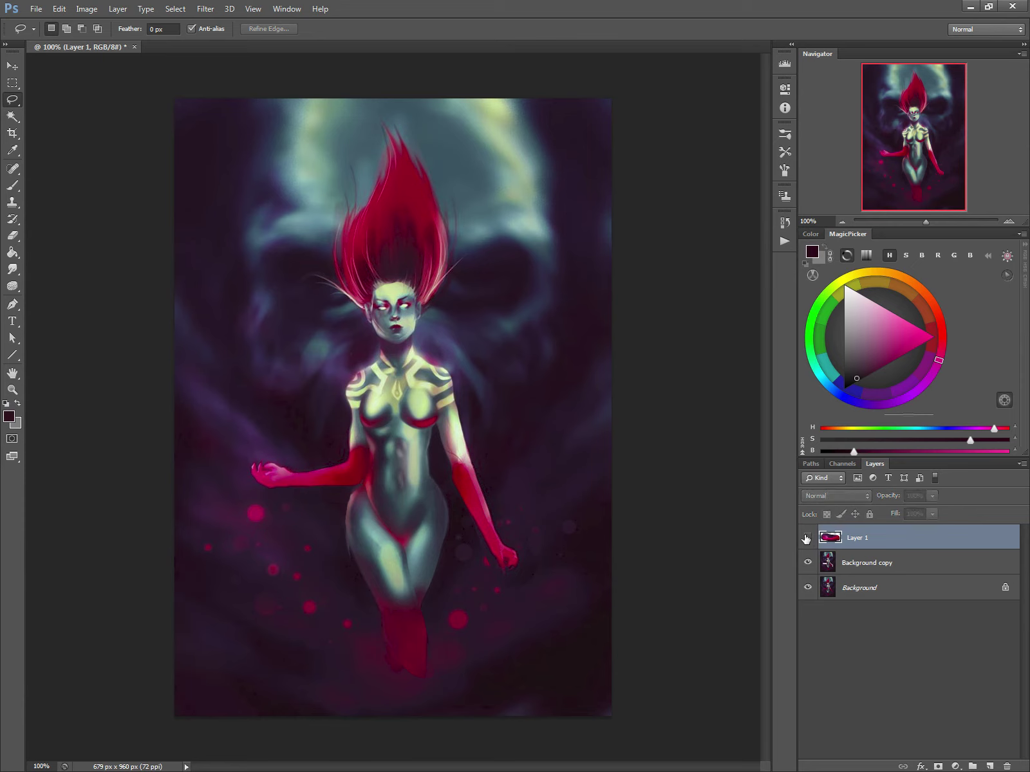
Paint over the outstretched forearm on the Background copy layer with dark purples, using brush sizes up to 100 px
key(b)
click(814, 573)
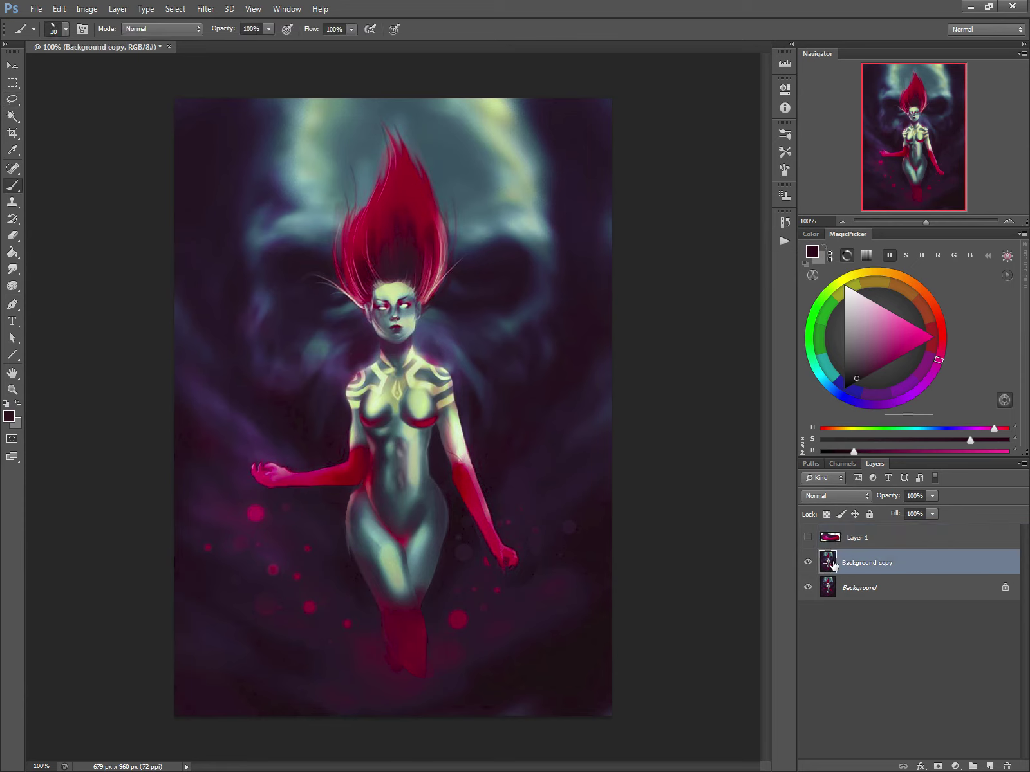
key(])
key(])
key(])
mouse_move(336, 456)
mouse_down()
mouse_move(324, 478)
mouse_move(256, 451)
mouse_move(268, 467)
mouse_move(251, 475)
mouse_move(279, 468)
mouse_move(273, 445)
mouse_move(294, 471)
mouse_move(272, 463)
mouse_move(303, 468)
mouse_move(280, 471)
mouse_move(300, 438)
mouse_move(298, 464)
mouse_move(240, 453)
mouse_up()
key([)
key([)
alt+click(277, 447)
key(])
key(])
key(])
alt+click(309, 460)
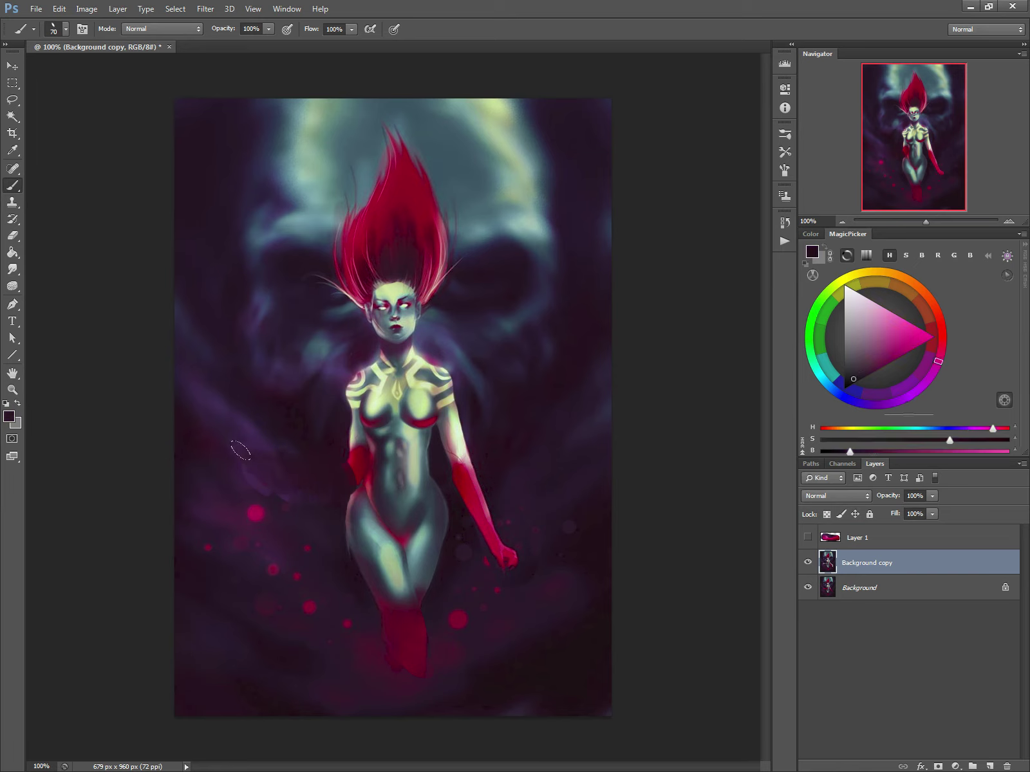
alt+click(294, 442)
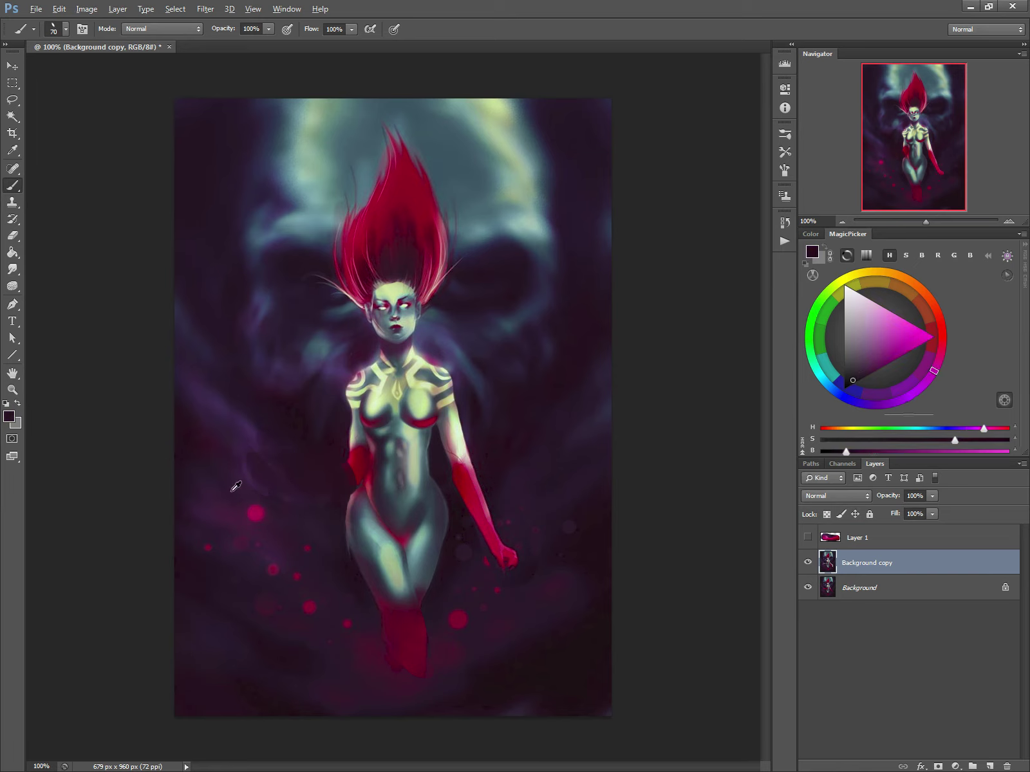
alt+click(230, 466)
key(])
key(])
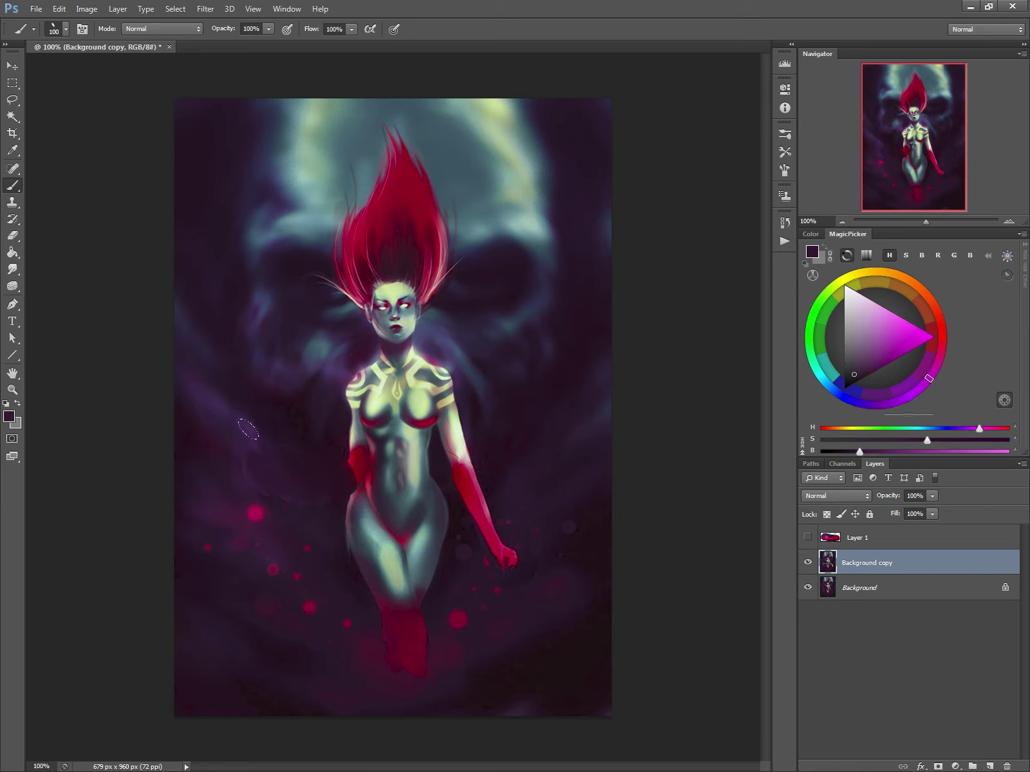
Show Layer 1, transform the forearm to 75.53% width and -16.42° rotation against the elbow, and merge it into Background copy
click(822, 538)
click(807, 537)
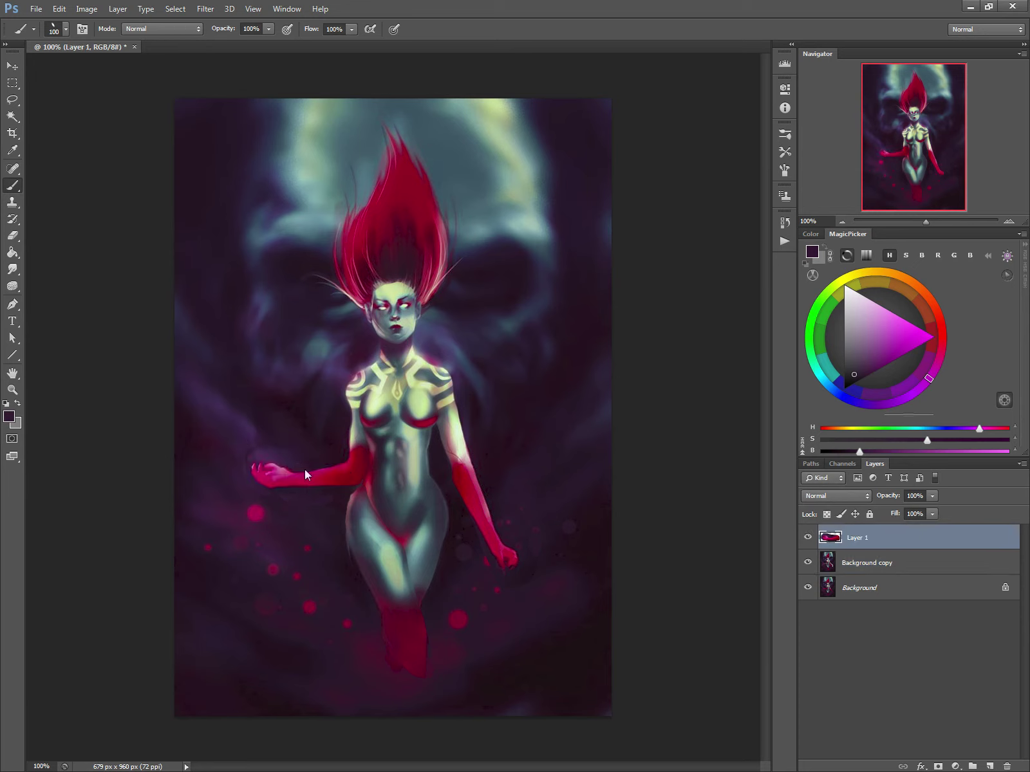
key(ctrl+t)
drag(243, 470, 272, 472)
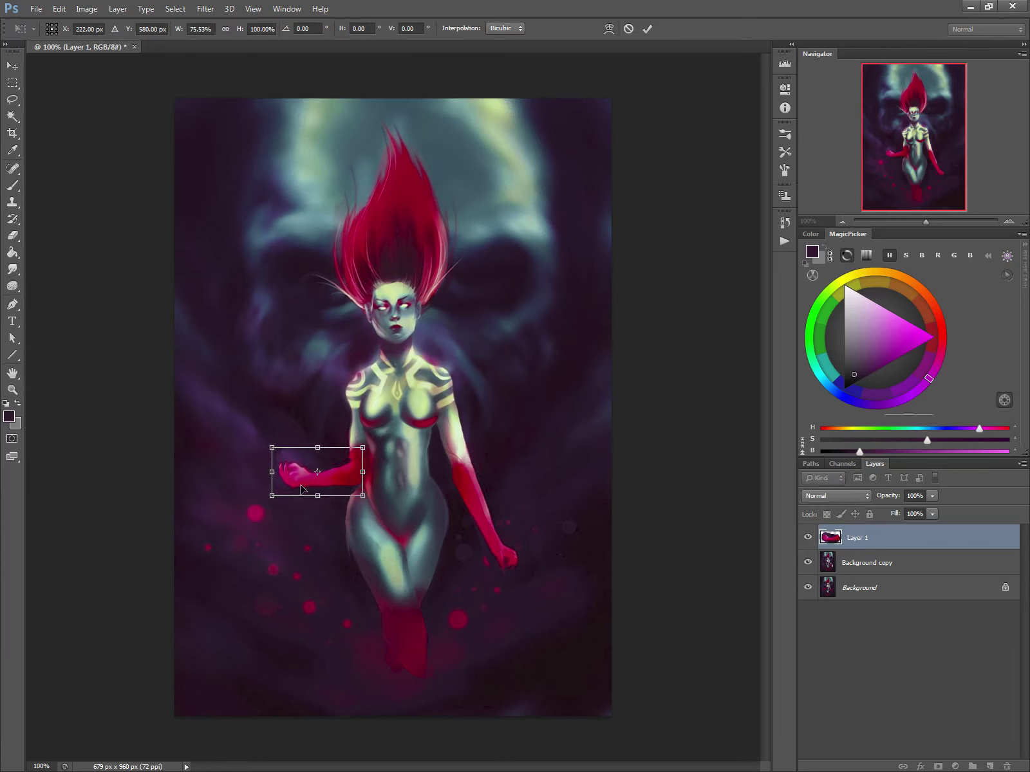
drag(244, 468, 249, 488)
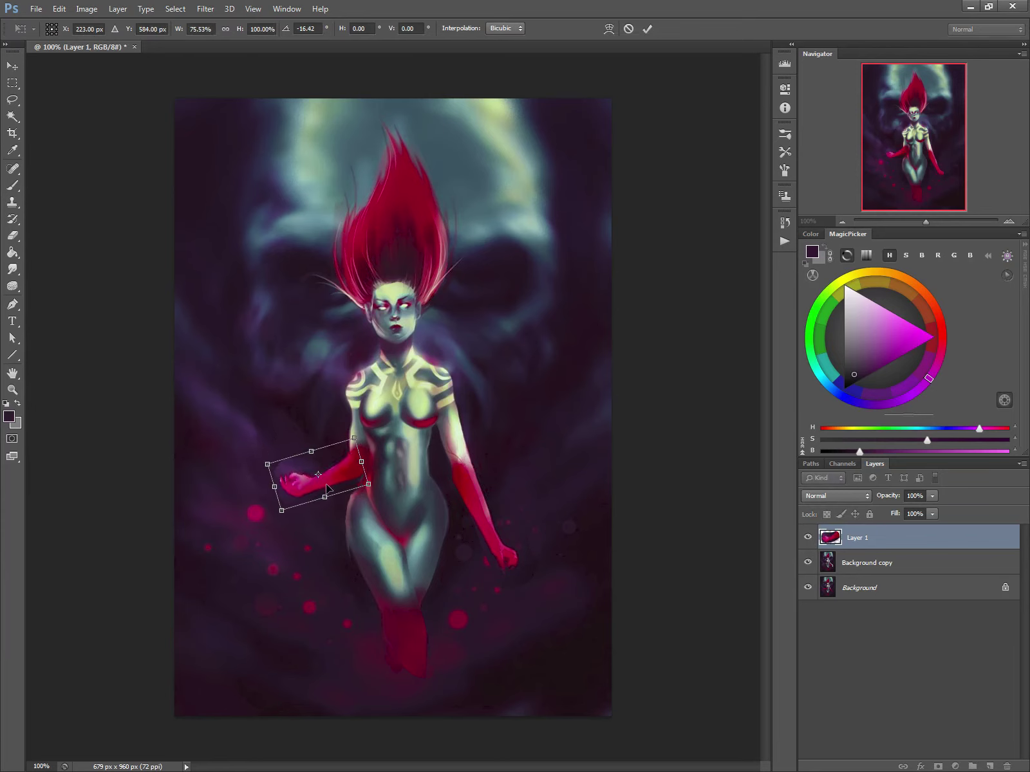
mouse_move(325, 481)
mouse_down()
mouse_move(324, 491)
mouse_move(336, 487)
mouse_up()
key(Return)
key(b)
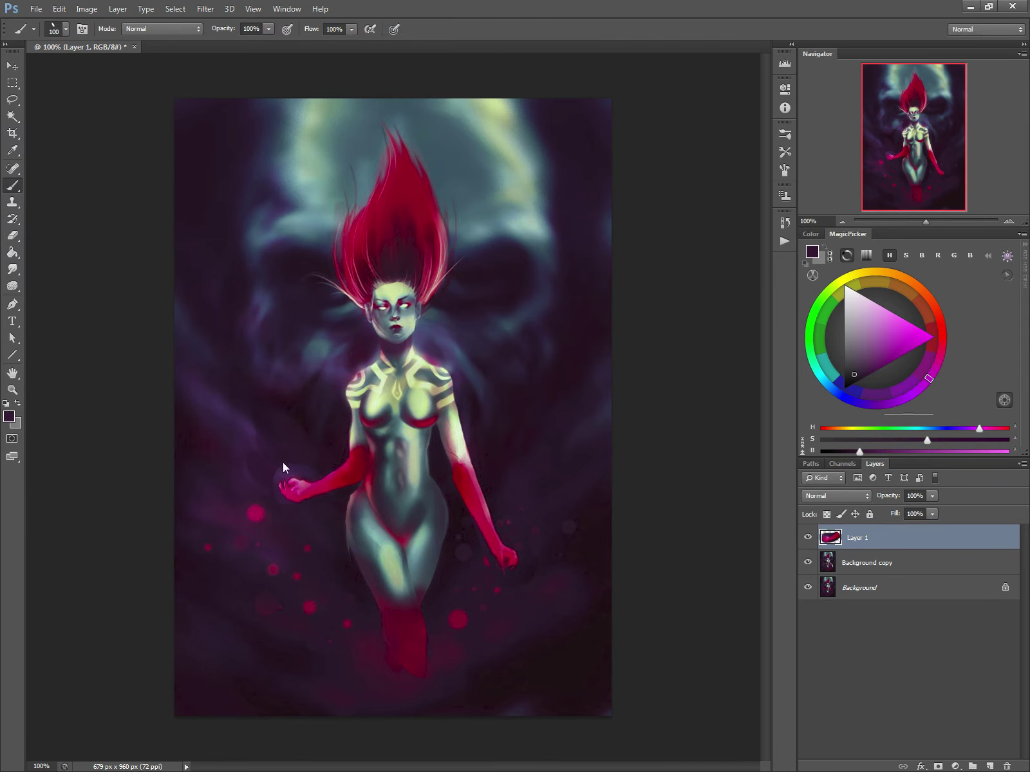
key(ctrl+e)
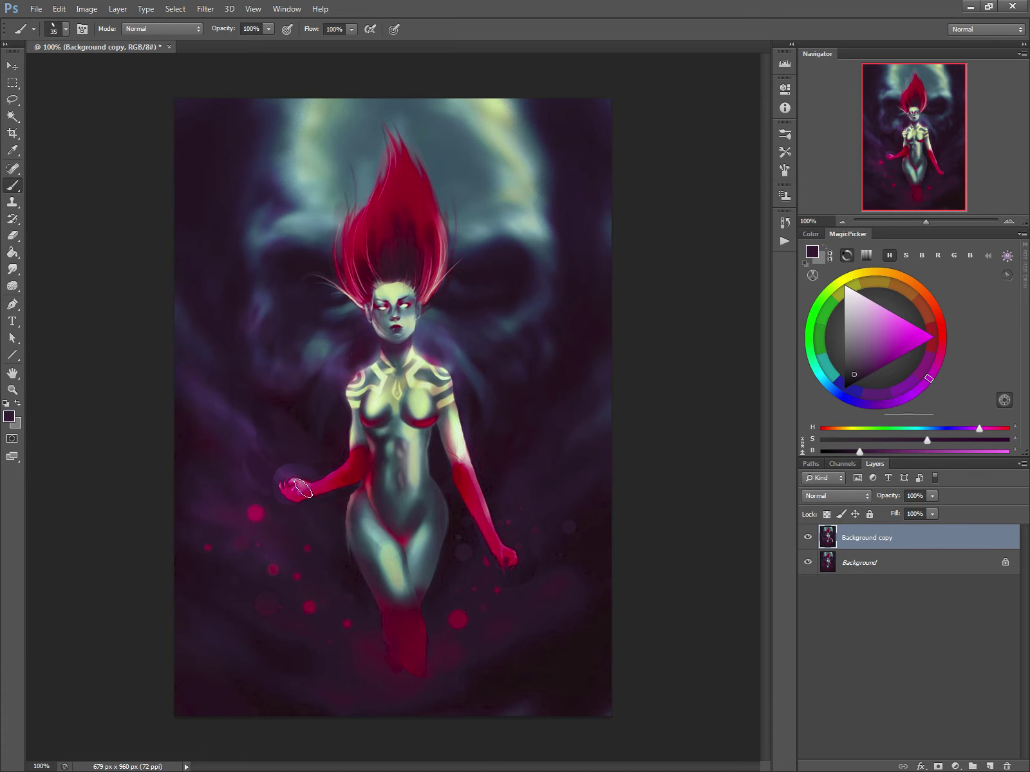
Choose the textured 200 px brush tip and open its Transfer settings
right_click(354, 484)
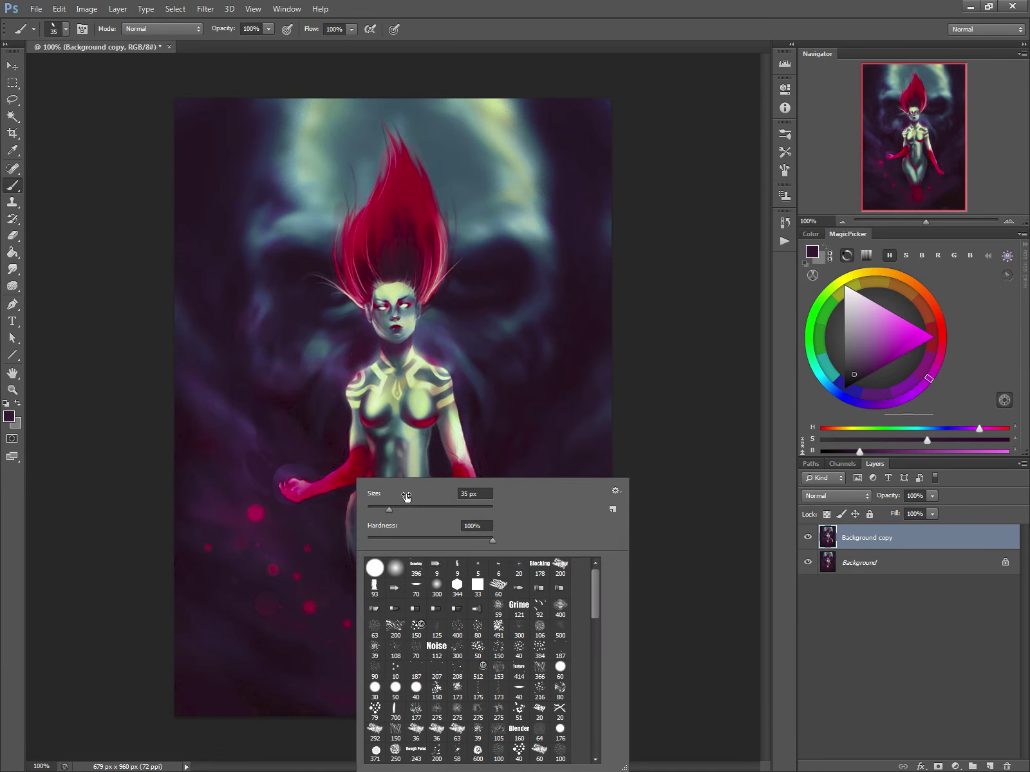
click(558, 566)
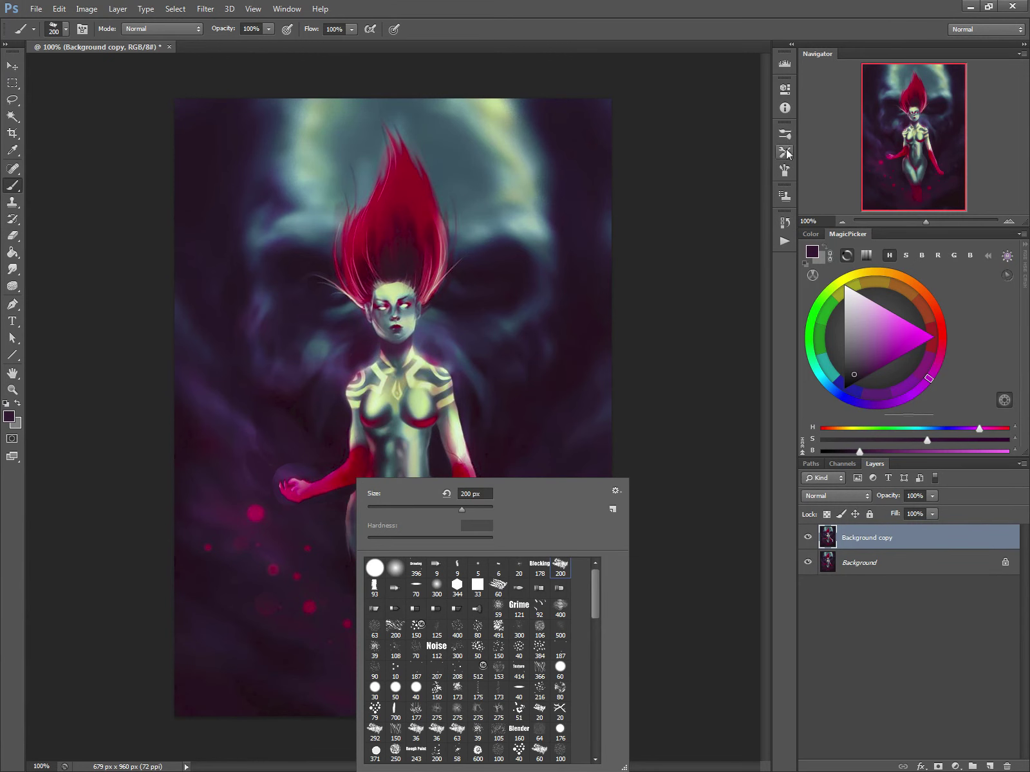
click(785, 171)
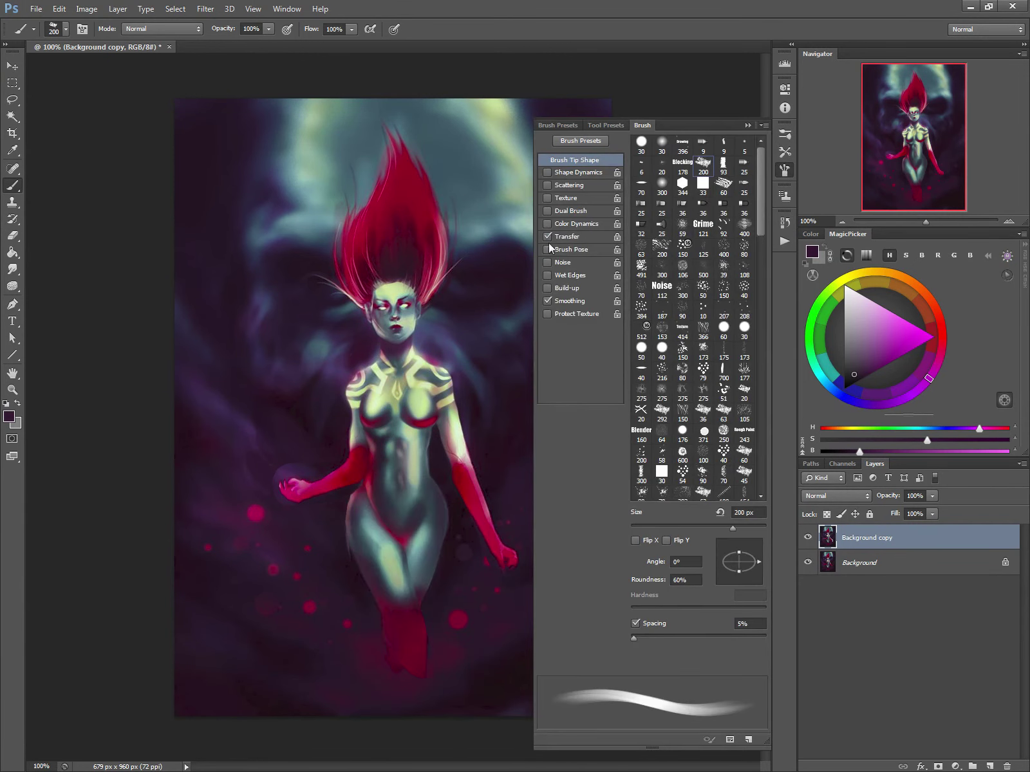
click(564, 236)
click(635, 125)
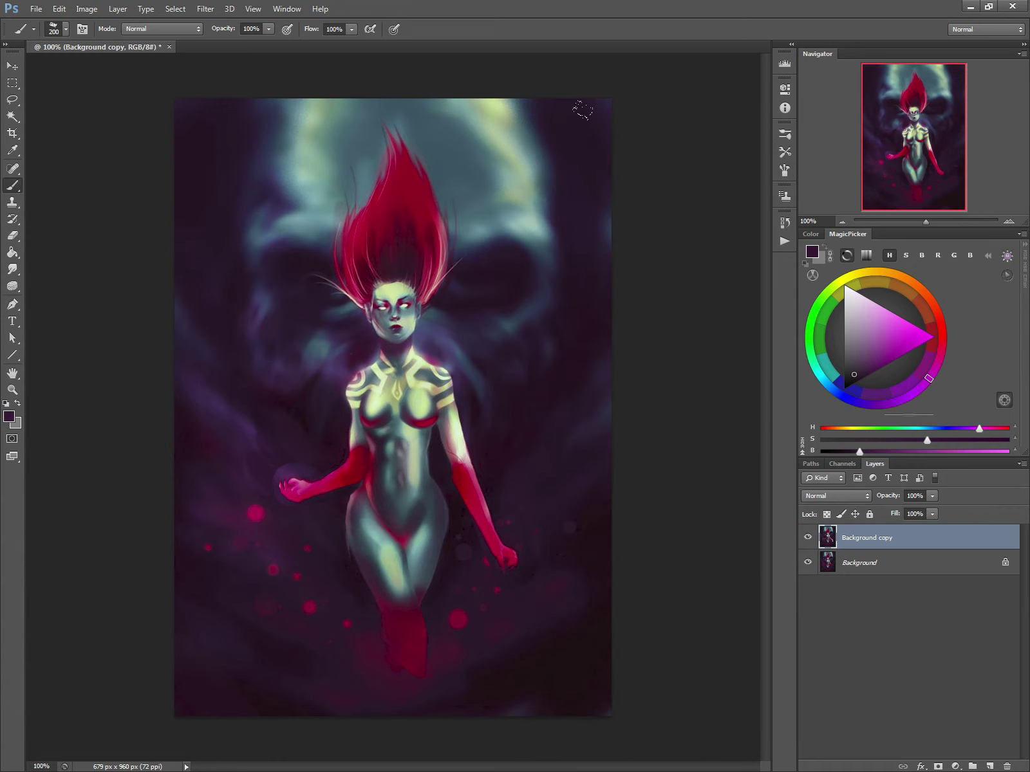
Paint an upright thumb on the outstretched hand in pink and dark red, with the brush reduced to 7–8 px
key([)
key([)
key([)
key([)
key([)
key([)
key([)
key([)
key([)
key([)
key([)
key([)
key([)
key([)
key([)
key([)
alt+click(296, 490)
key(bracketleft)
key(bracketleft)
key(bracketleft)
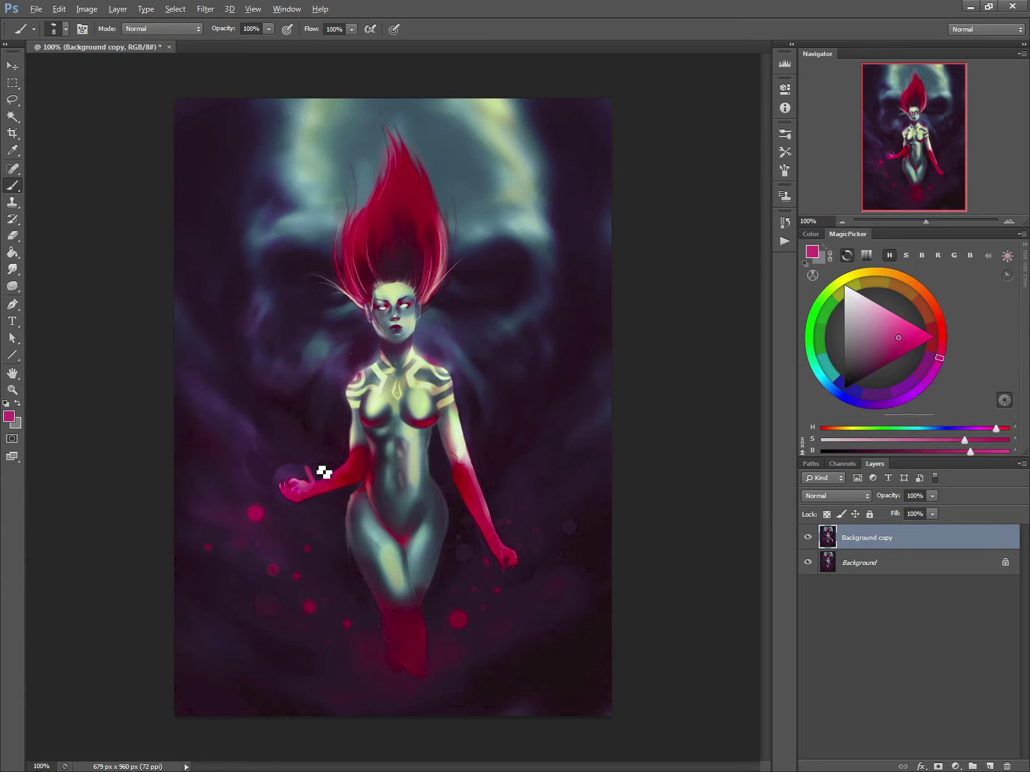
alt+click(363, 473)
key(bracketleft)
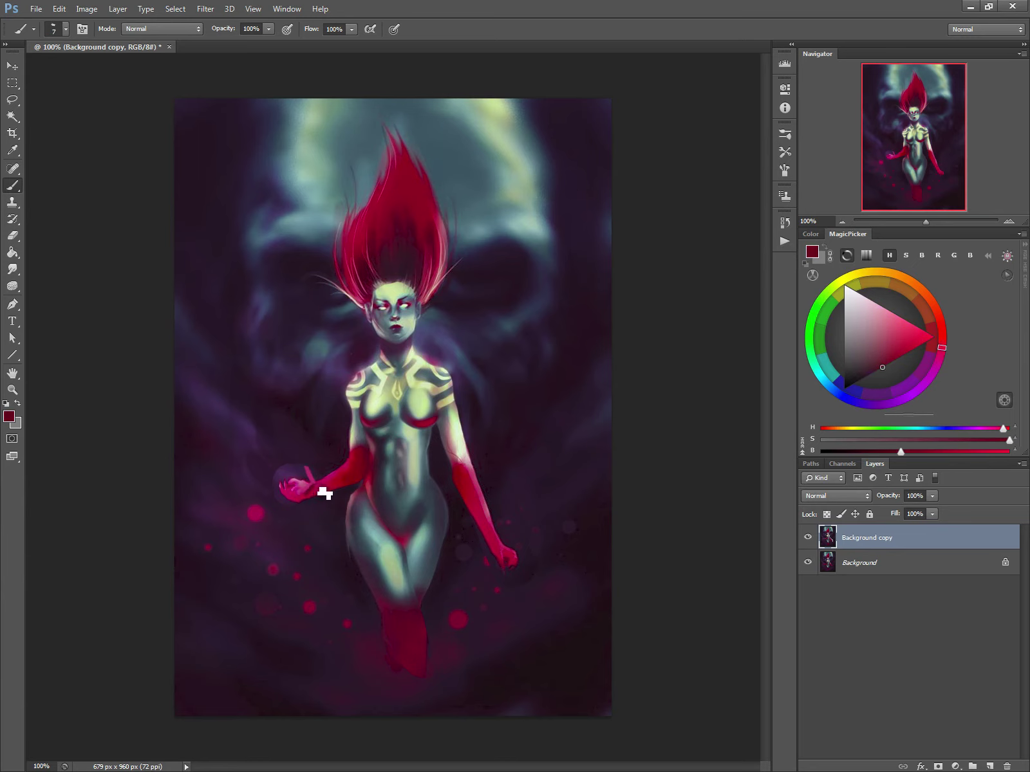
Paint curled magenta fingers on the outstretched hand with a 9 px brush, shading them with dark red and dark purple
key(bracketright)
key(bracketright)
alt+click(301, 473)
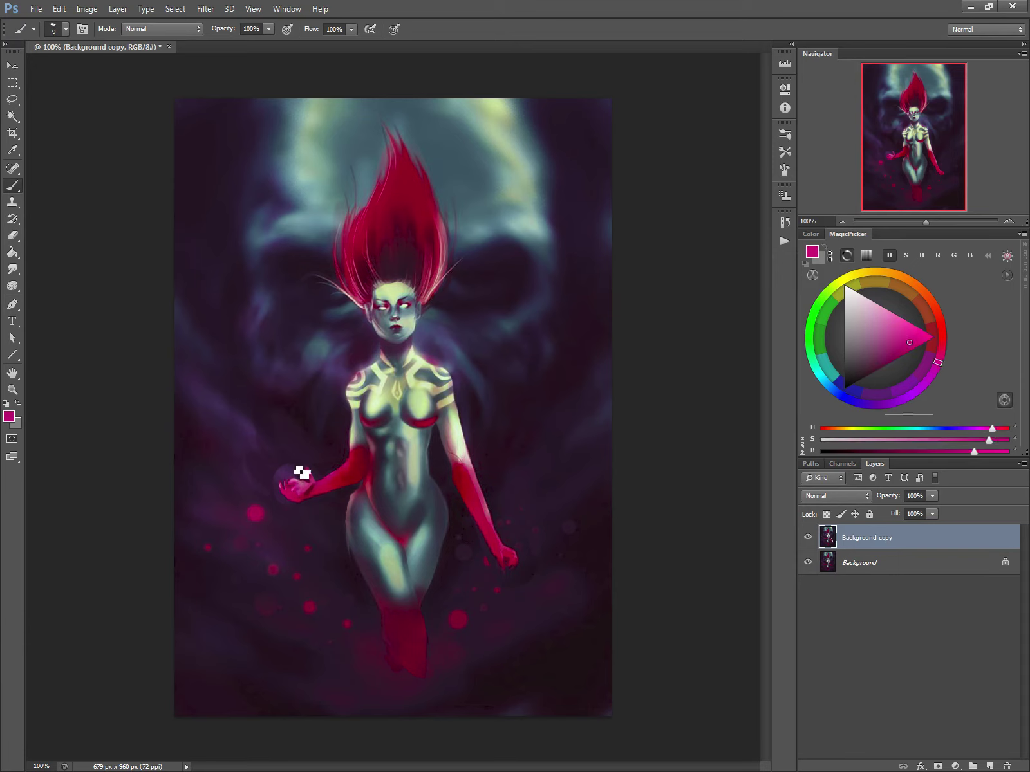
alt+click(295, 475)
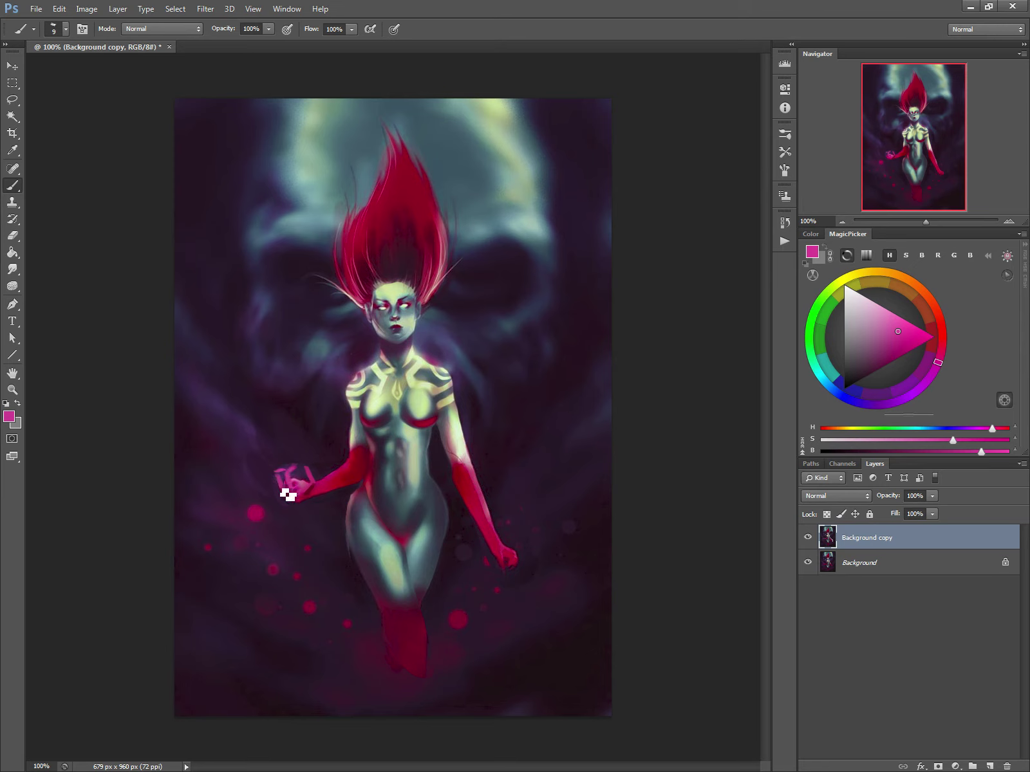
drag(276, 491, 269, 480)
alt+click(307, 483)
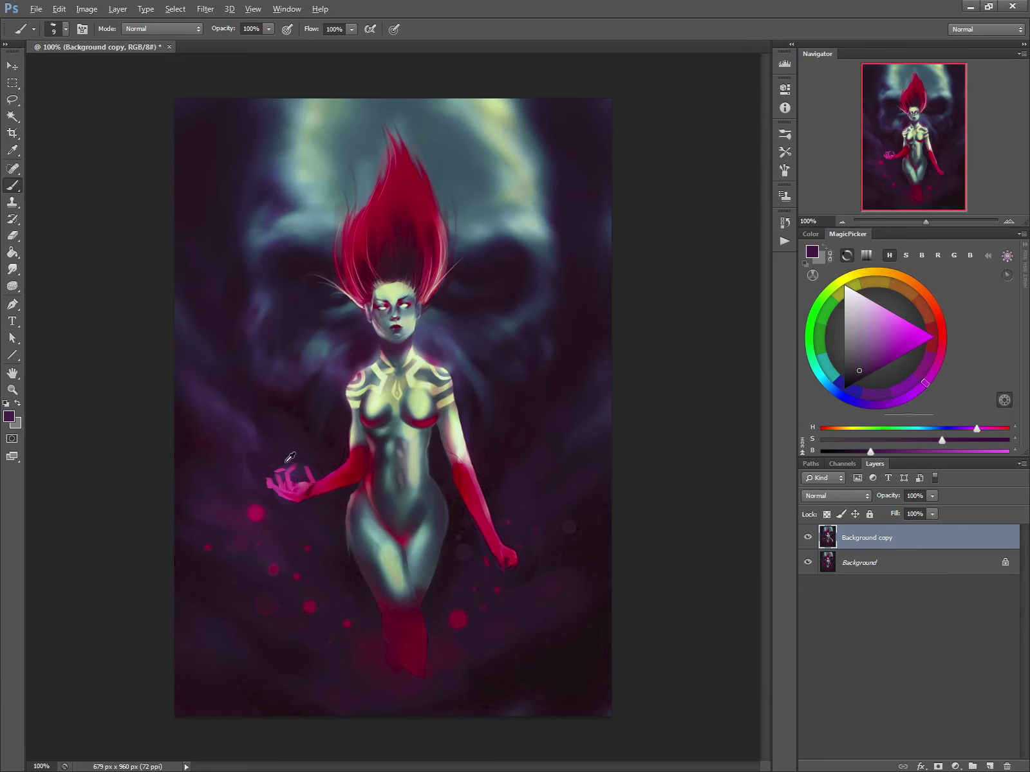
alt+click(309, 486)
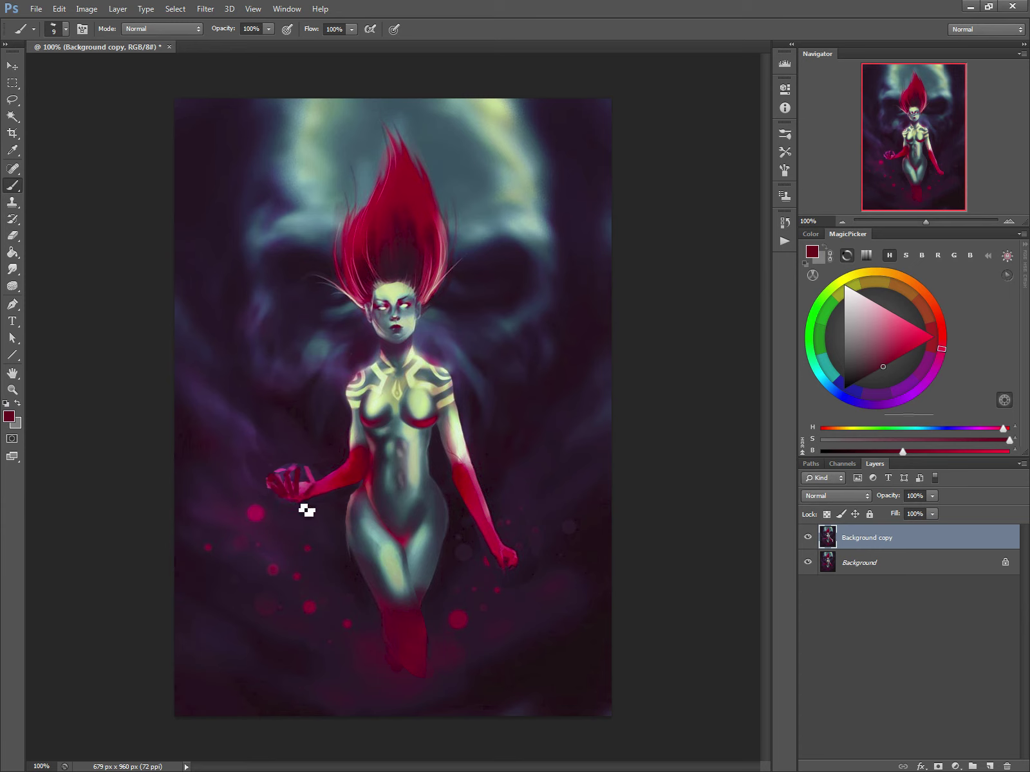
alt+click(318, 472)
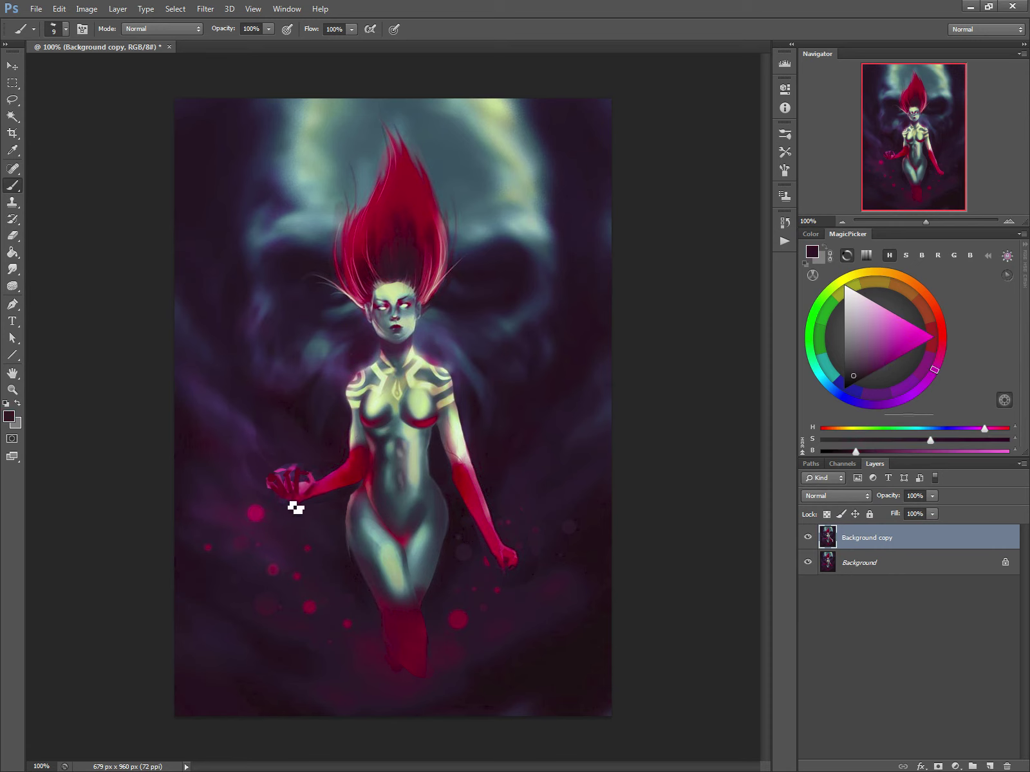
Lasso the outstretched hand, rotate and shift it closer to the wrist with Free Transform, and deselect
click(12, 100)
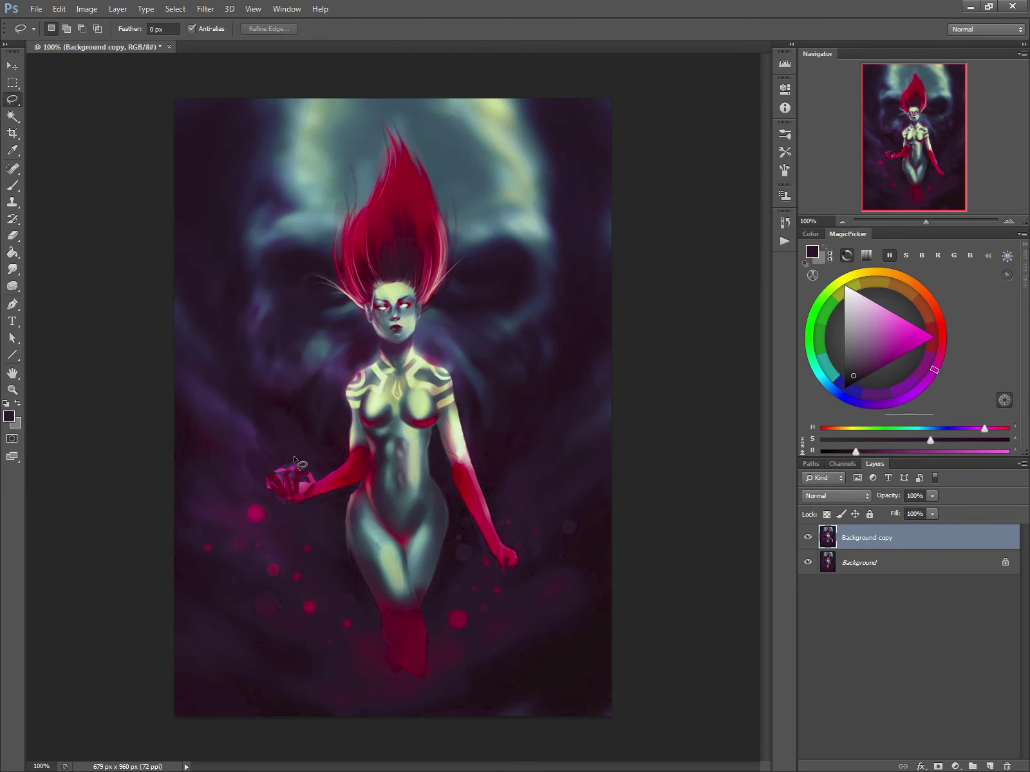
mouse_move(294, 458)
mouse_down()
mouse_move(287, 508)
mouse_move(301, 456)
mouse_up()
key(ctrl+t)
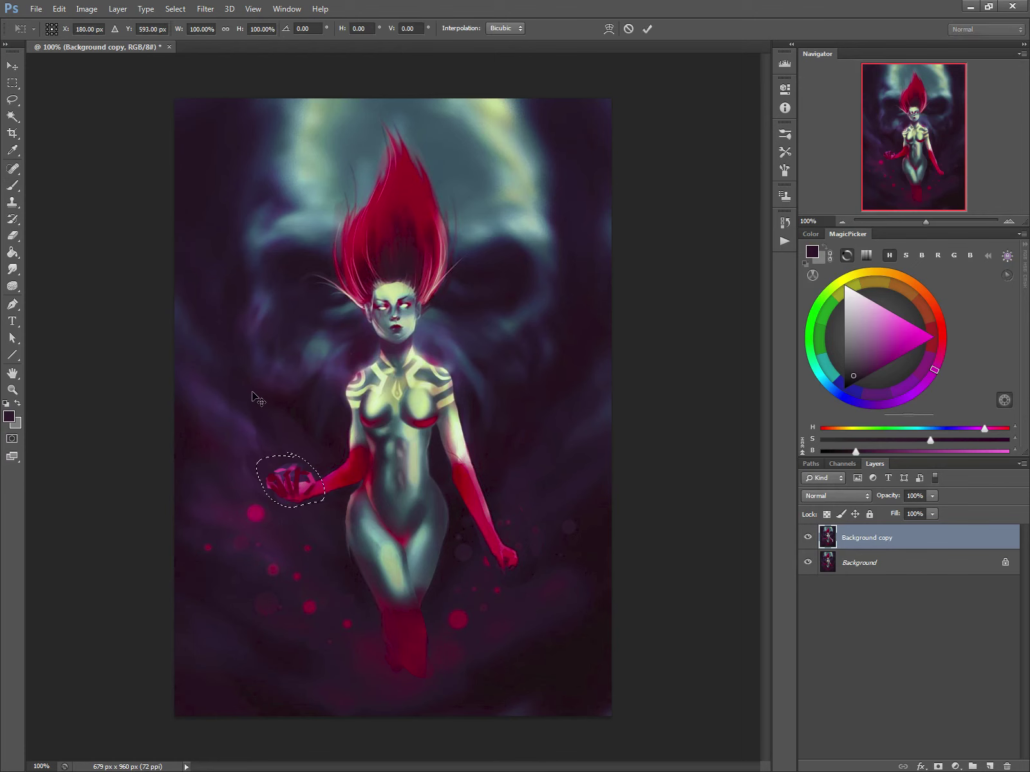
drag(235, 494, 232, 475)
drag(284, 498, 293, 489)
key(Return)
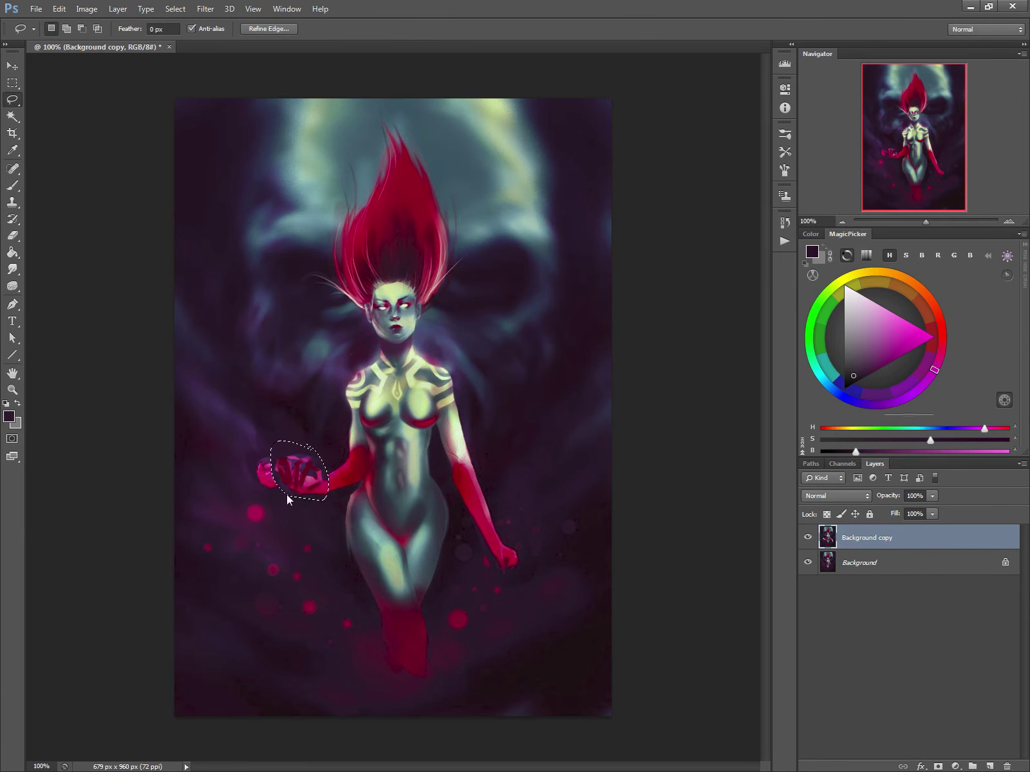
key(ctrl+d)
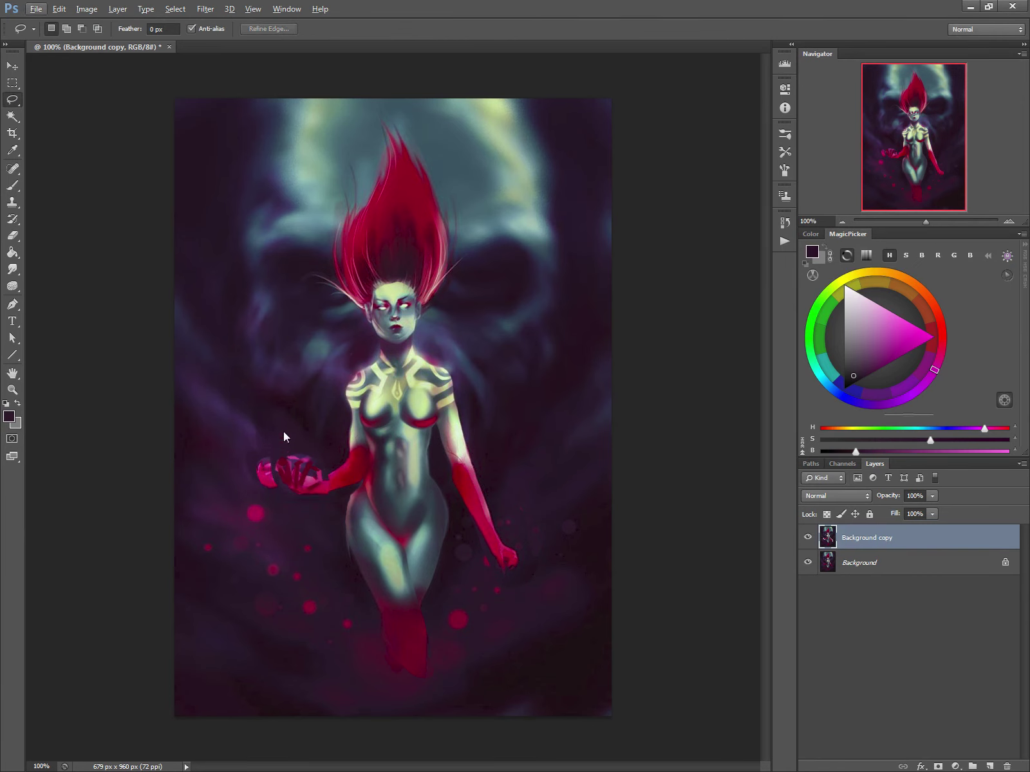
Paint out the leftover hand fragment beside the moved hand with dark purple and a 30 px brush
key(b)
key(bracketleft)
key(bracketleft)
key(bracketleft)
mouse_move(270, 466)
mouse_down()
mouse_move(274, 502)
mouse_move(260, 471)
mouse_up()
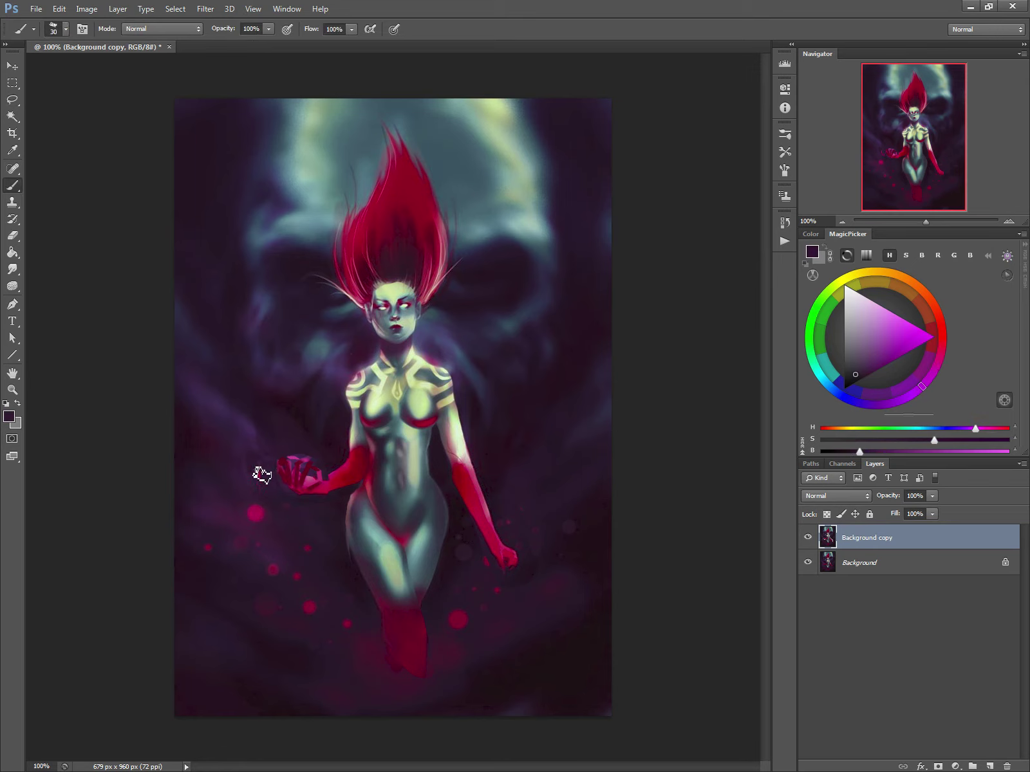
Repaint the wrist joining the moved hand in crimson and trim its lower edge with dark purple, reducing the brush to 10 px
alt+click(332, 482)
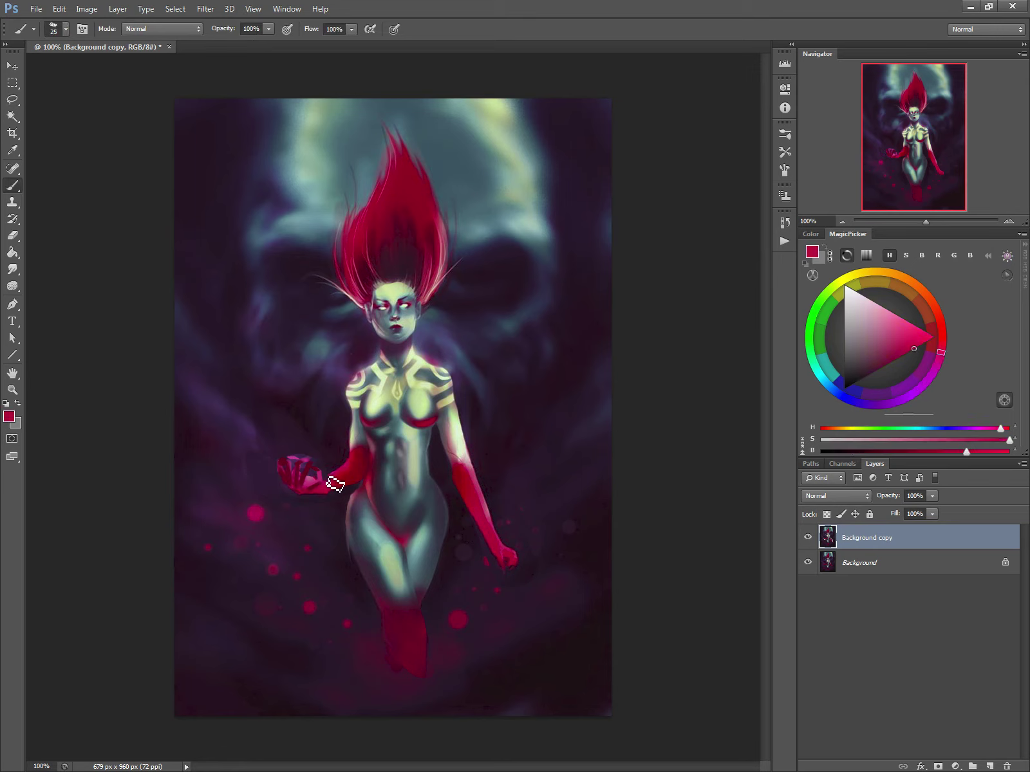
alt+click(330, 496)
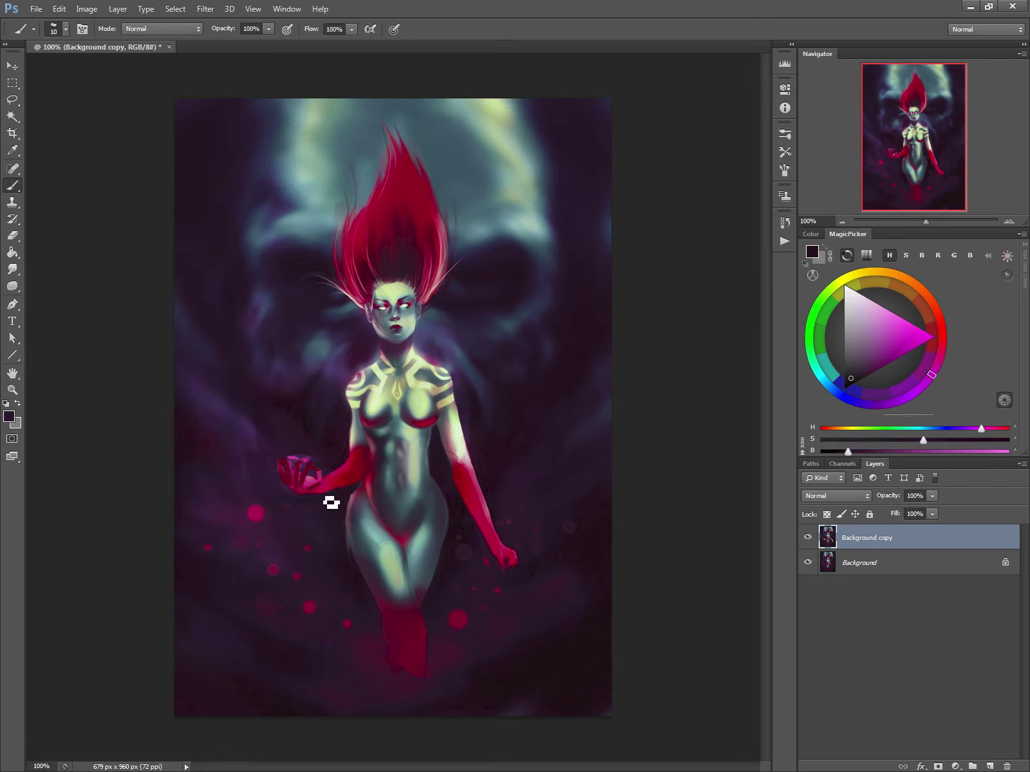
alt+click(322, 490)
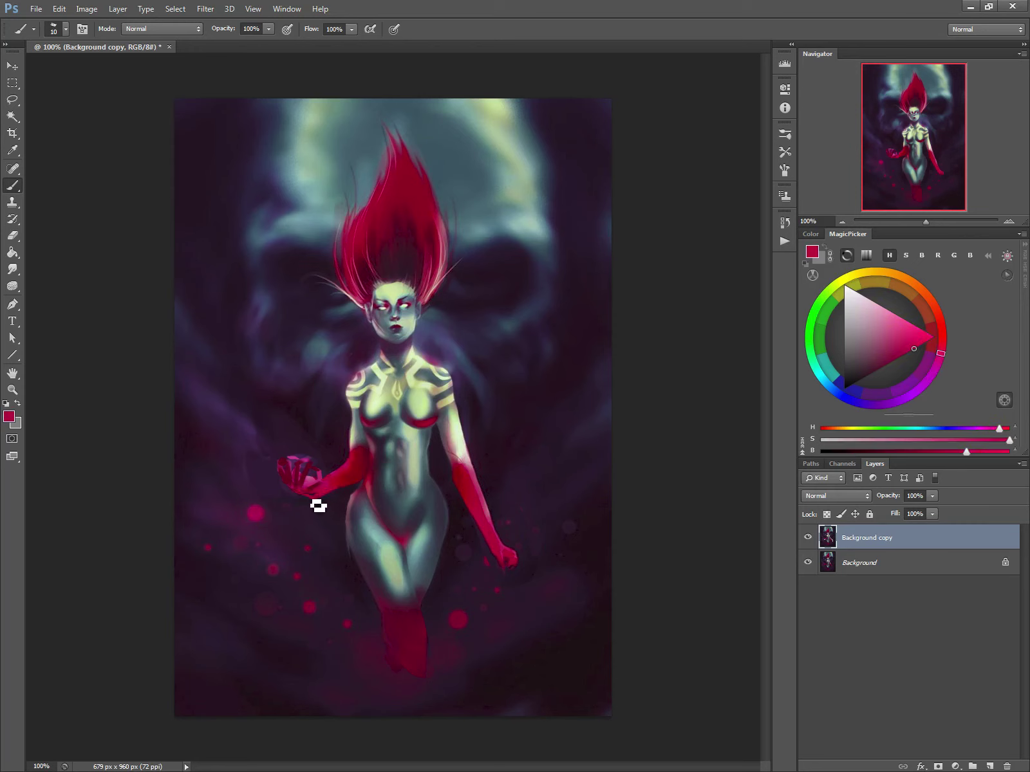
alt+click(325, 497)
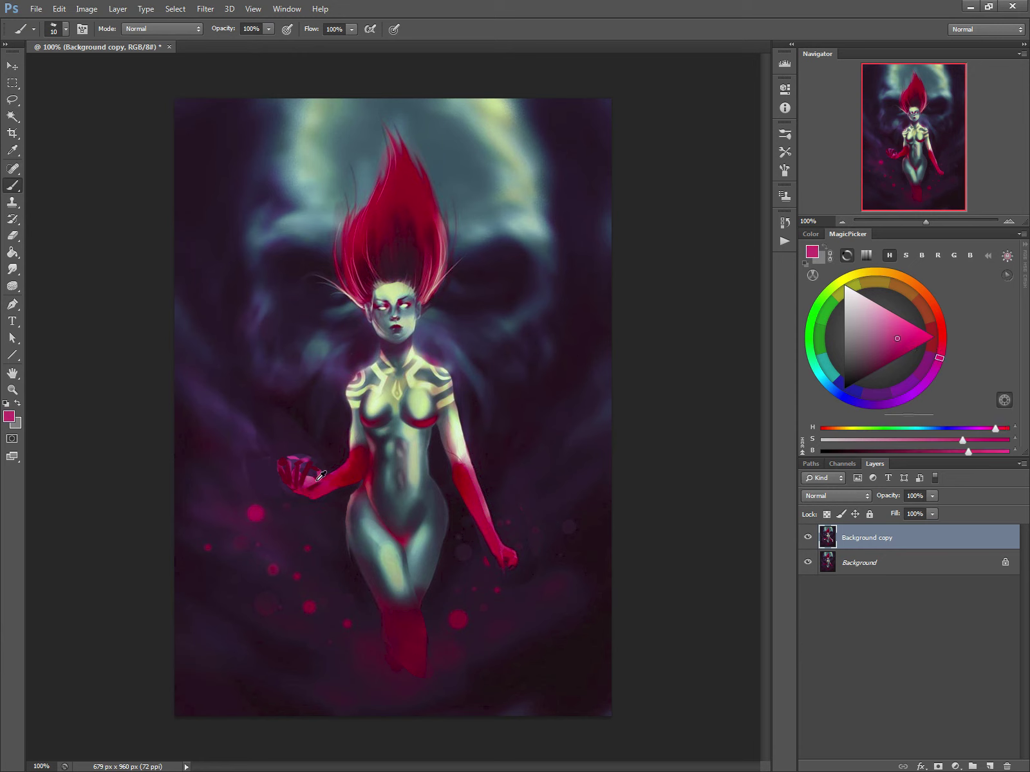
Refine the fingers and palm of the outstretched hand with sampled dark red and purple, using a 10 px brush
alt+click(329, 495)
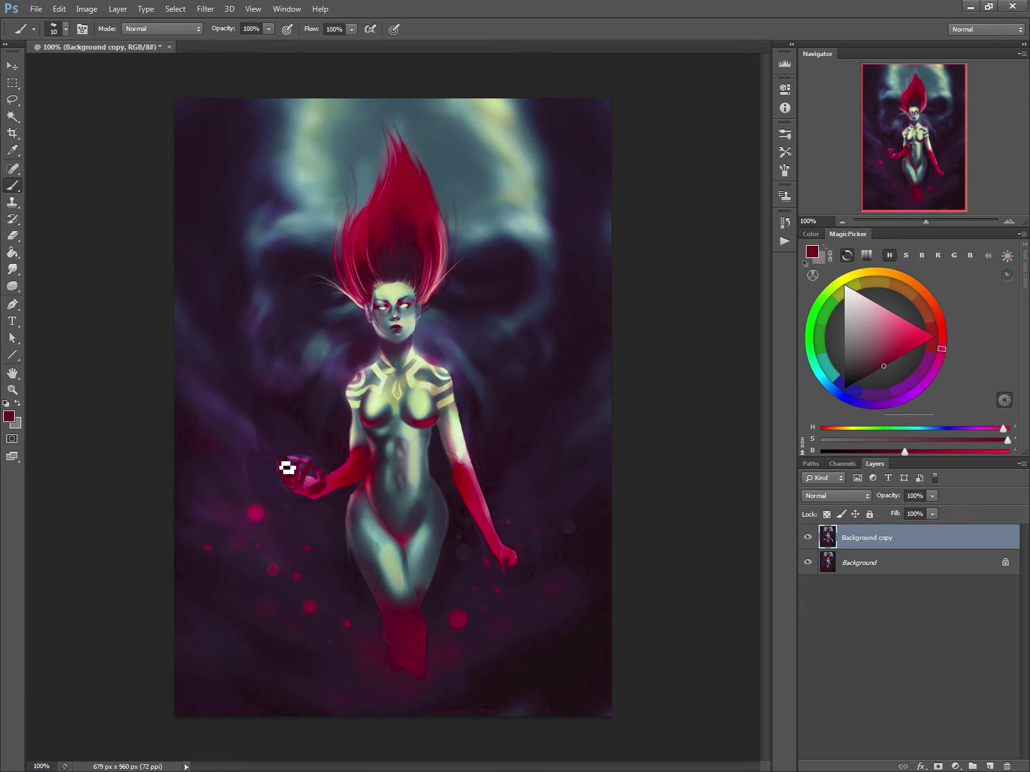
alt+click(316, 466)
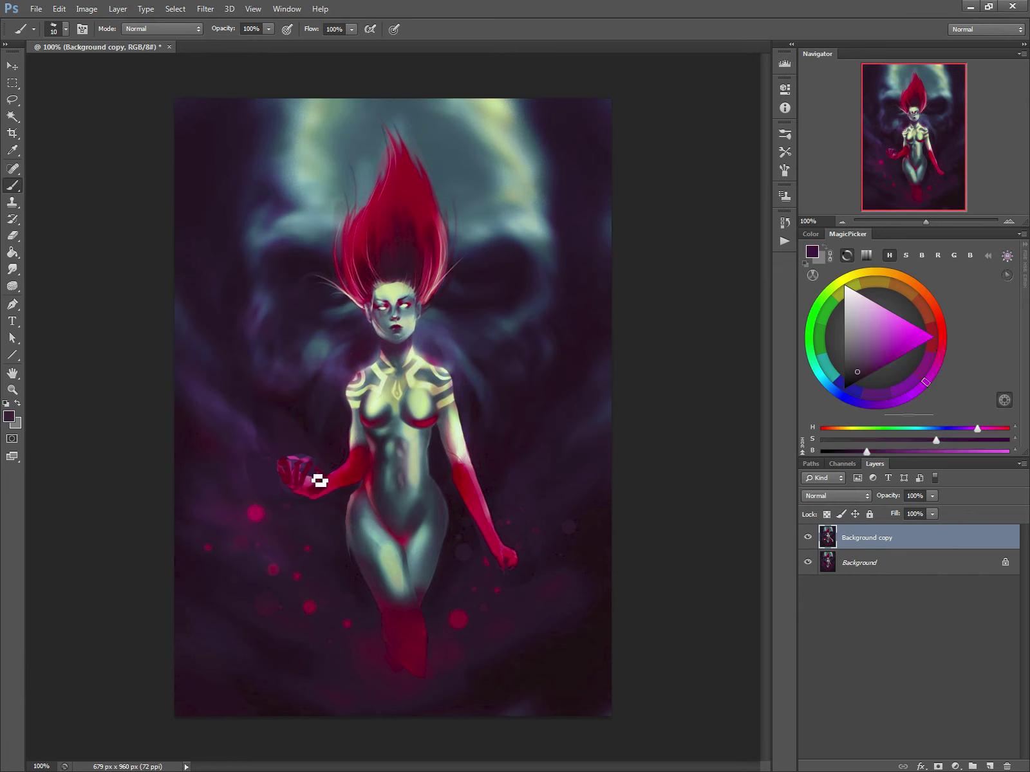
drag(298, 460, 290, 470)
Clean up the background along the neck and shoulders with sampled dark purple and violet-blue tones at 10 px
key(alt)
alt+click(371, 345)
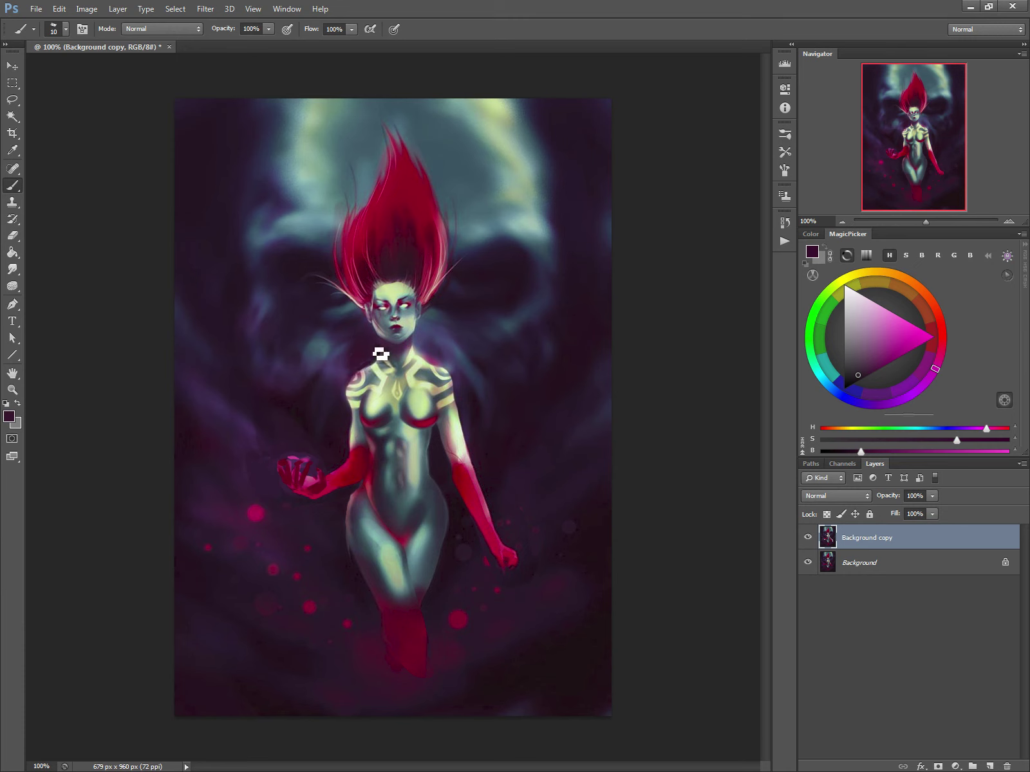
alt+click(424, 351)
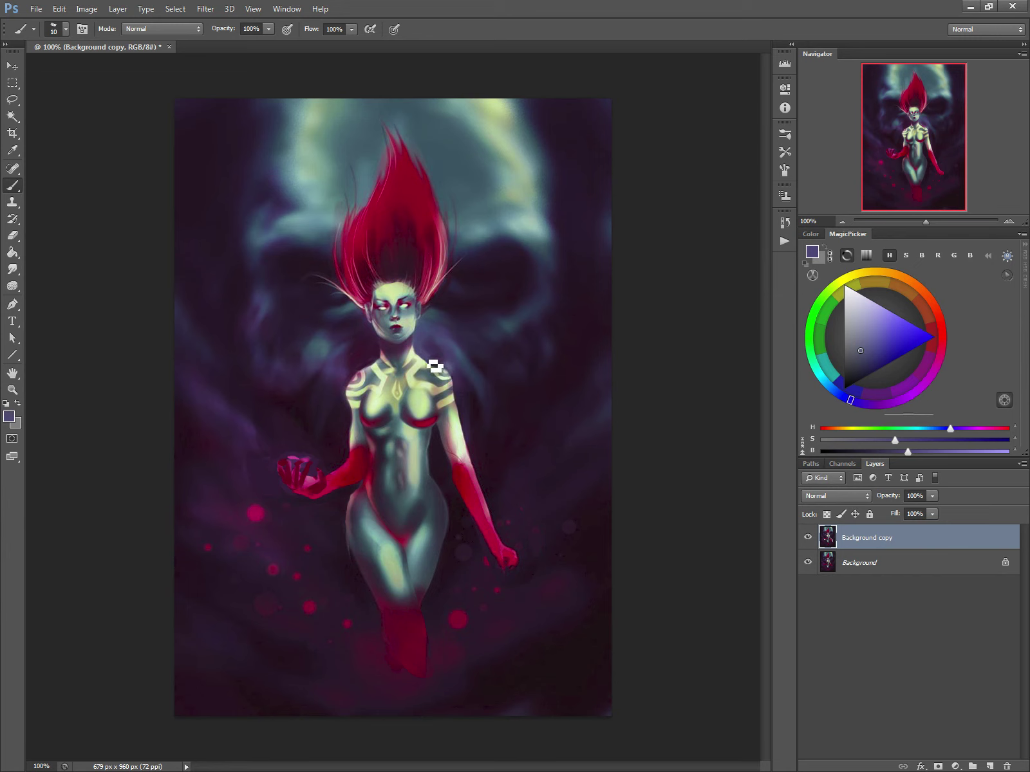
alt+click(433, 345)
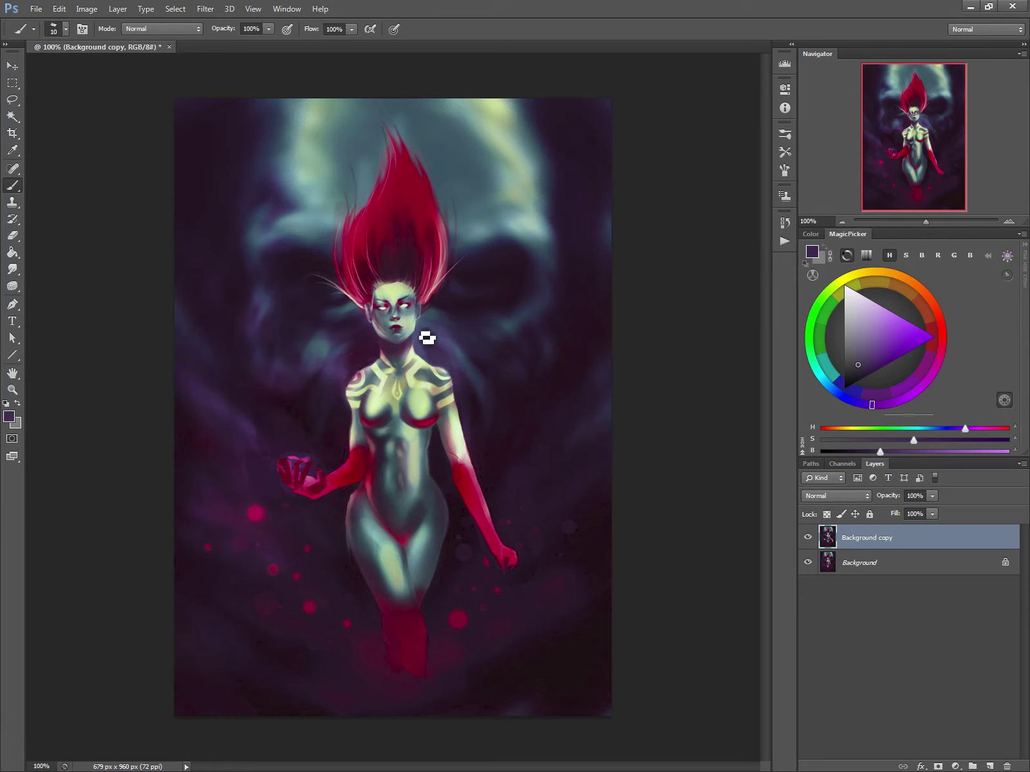
Paint over the lower end of the red legs with dark red sampled from them, using a 20 px brush
alt+click(415, 646)
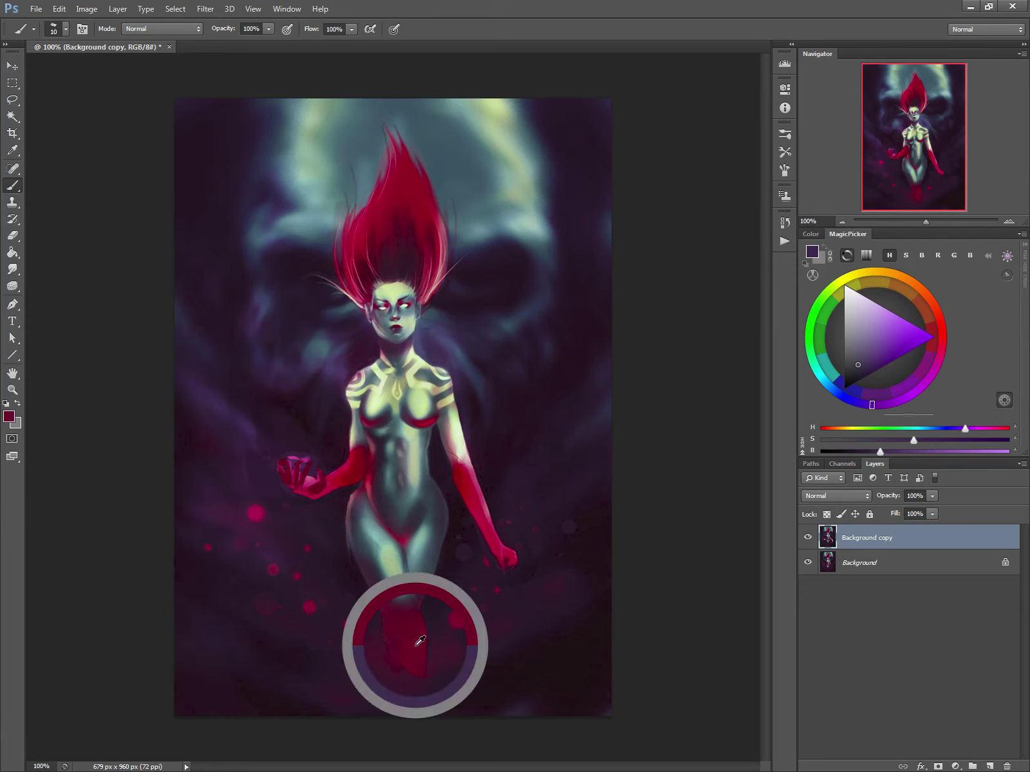
key(bracketright)
key(bracketright)
key(bracketleft)
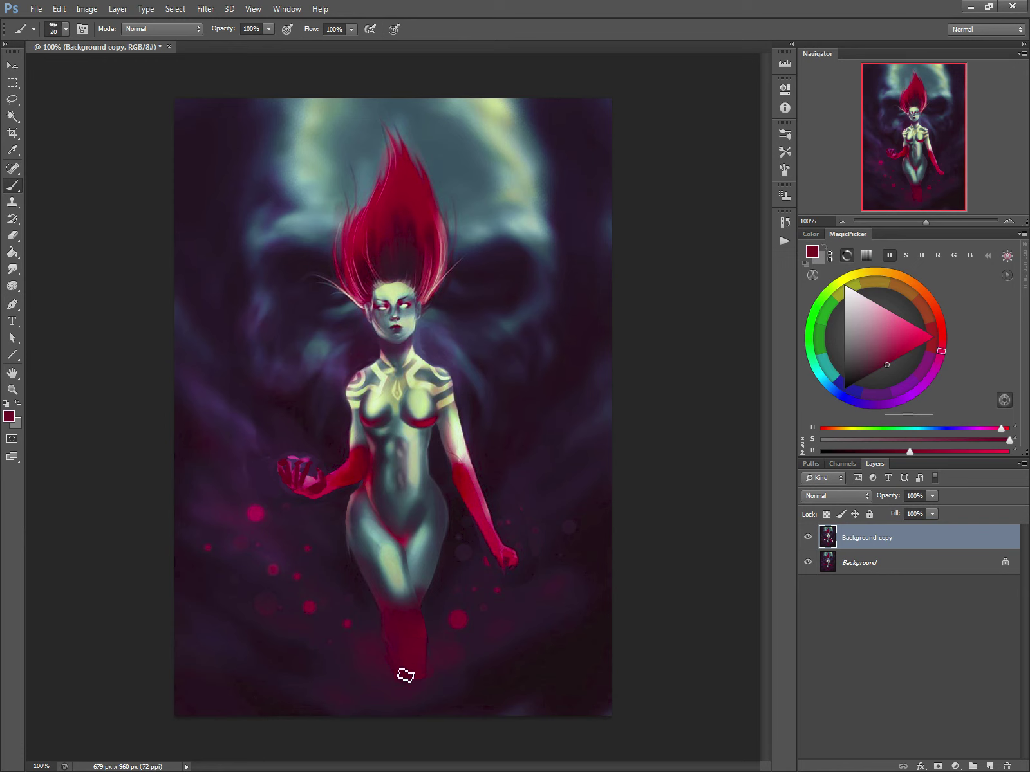
Carve the red lower leg to a diagonal taper and add dark streaks across it with dark plum, using 8 to 25 px brushes
alt+click(394, 680)
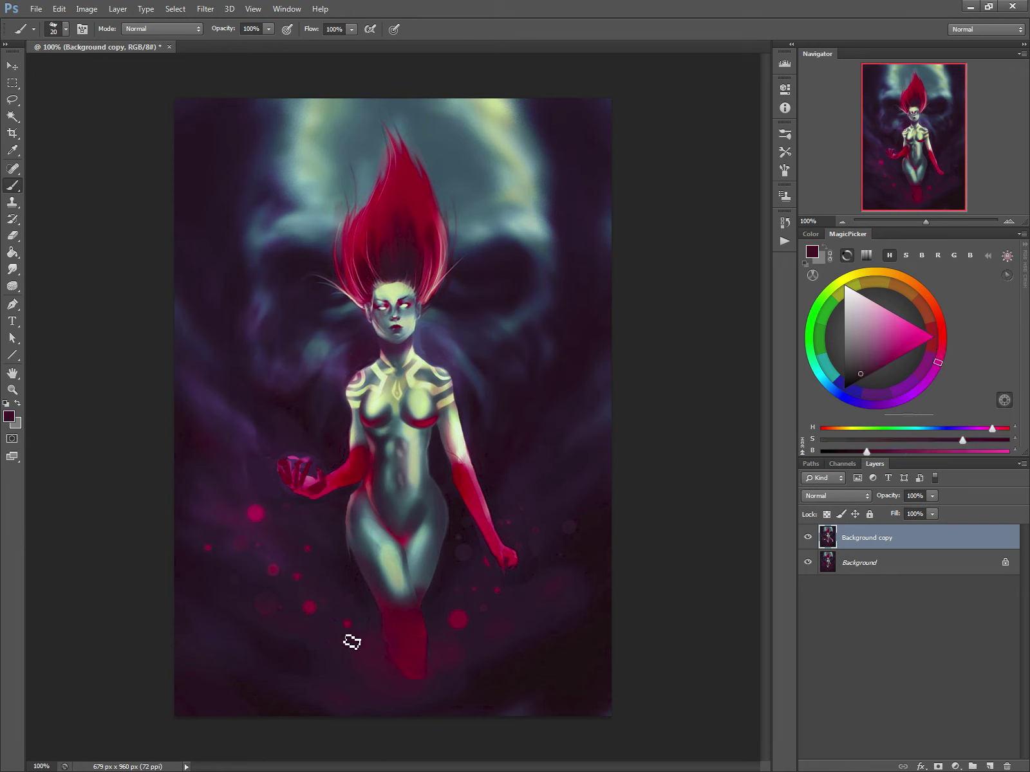
key(bracketleft)
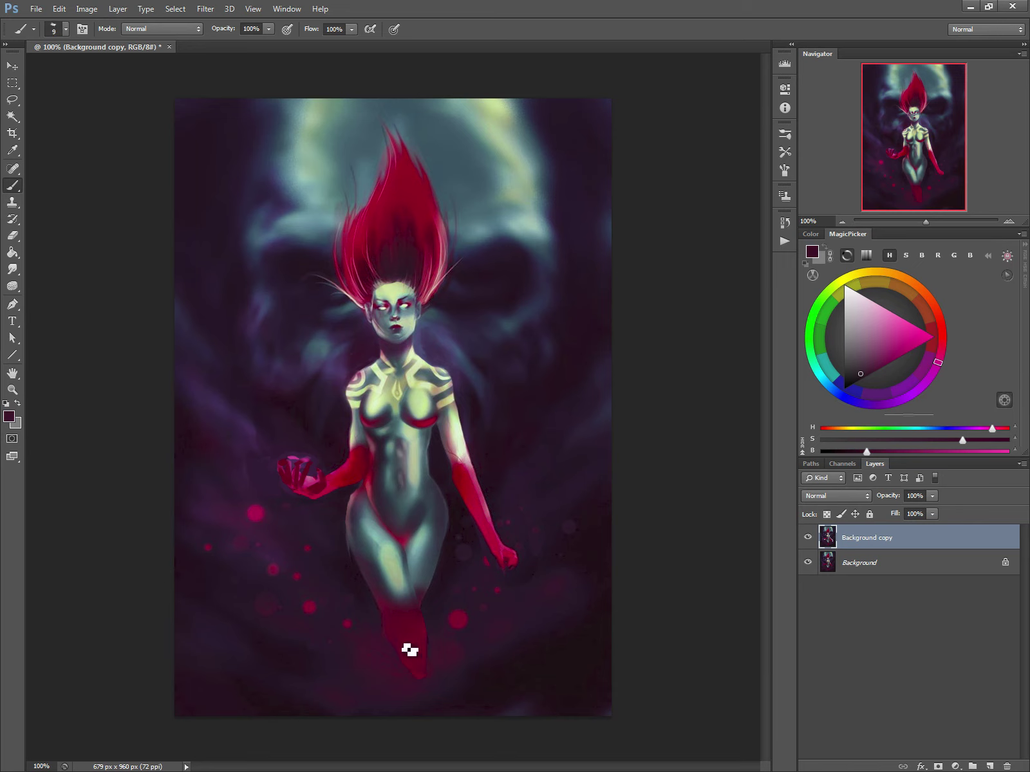
key(bracketleft)
alt+click(359, 579)
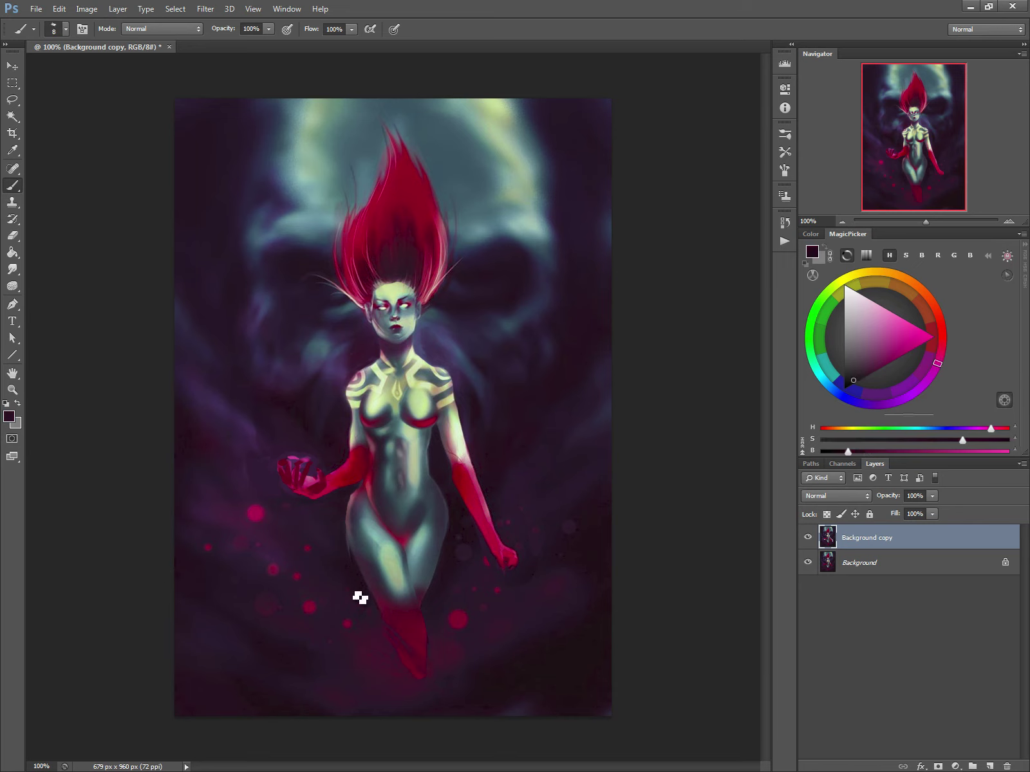
key(bracketright)
key(bracketright)
key(bracketright)
key(bracketright)
key(bracketright)
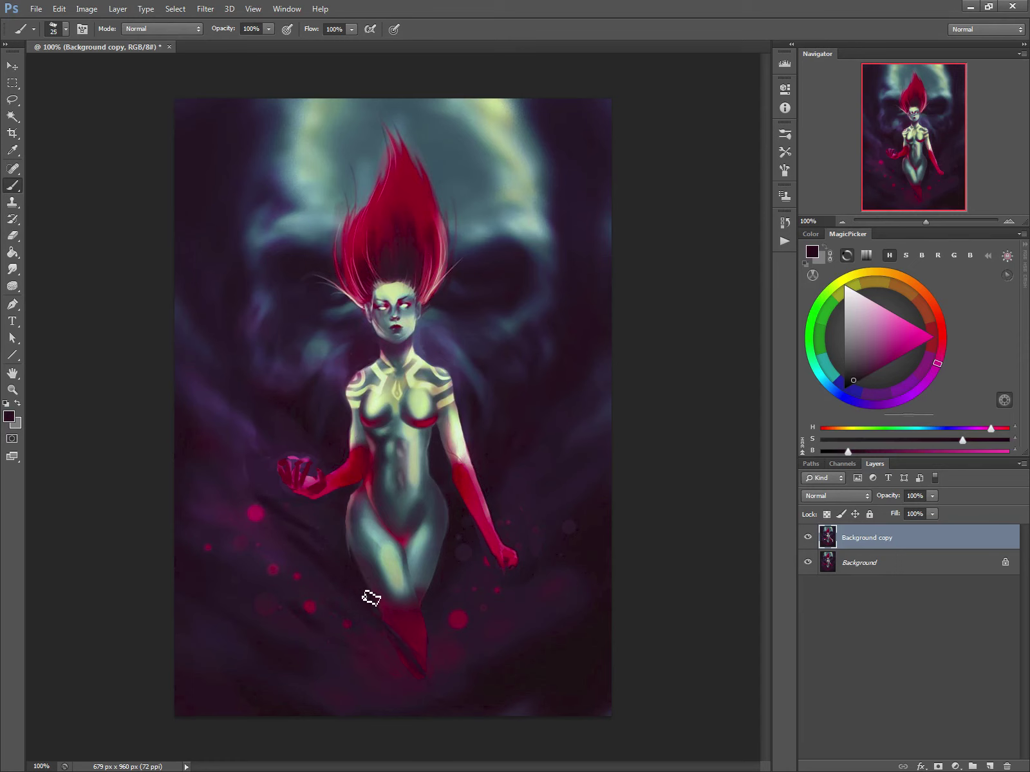
Clean up the outer contour of the thigh and lower leg beside the lowered arm with dark purples, using 9 to 25 px brushes
alt+click(431, 636)
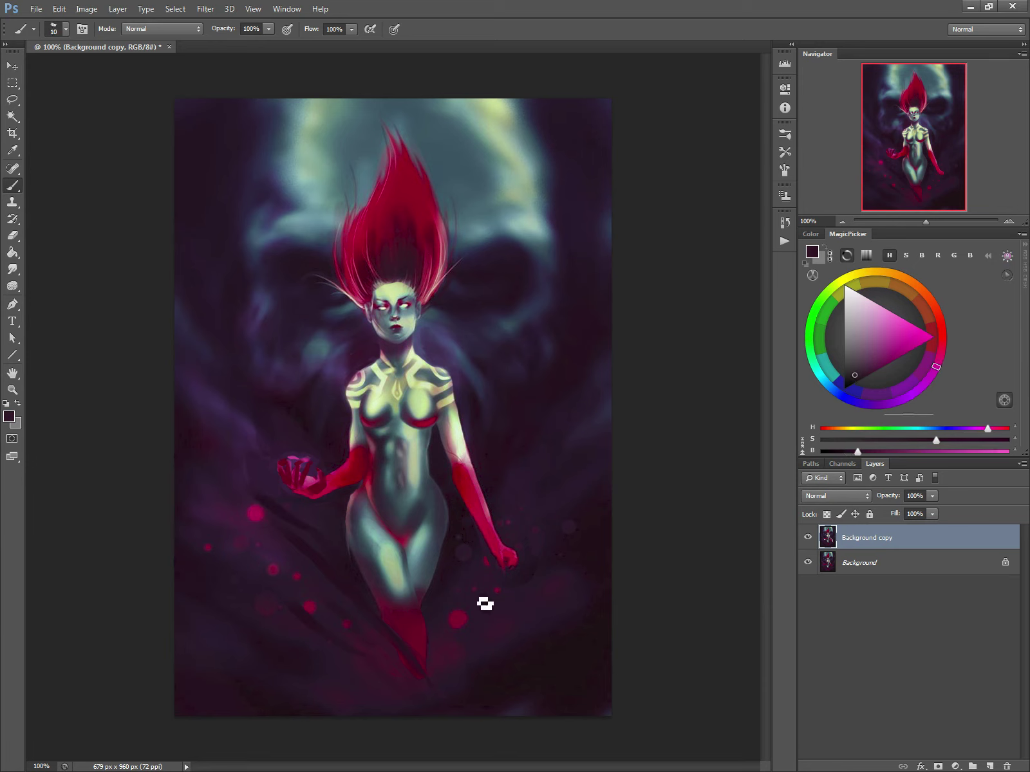
alt+click(437, 628)
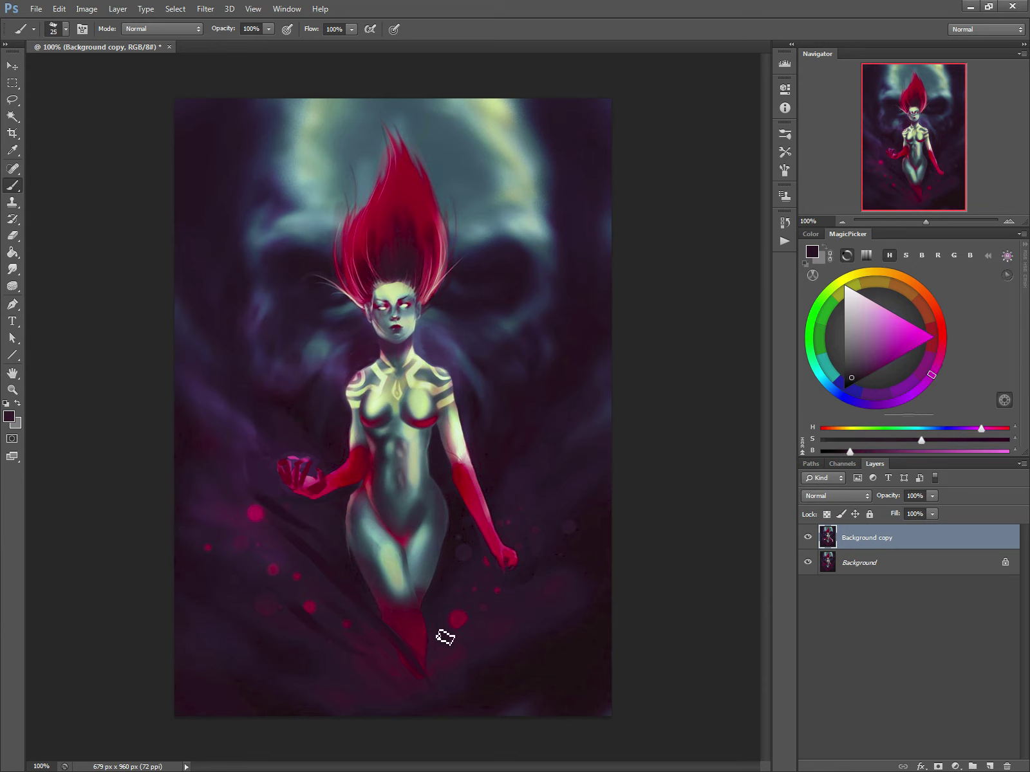
alt+click(442, 534)
key(bracketleft)
key(bracketleft)
key(bracketleft)
key(bracketleft)
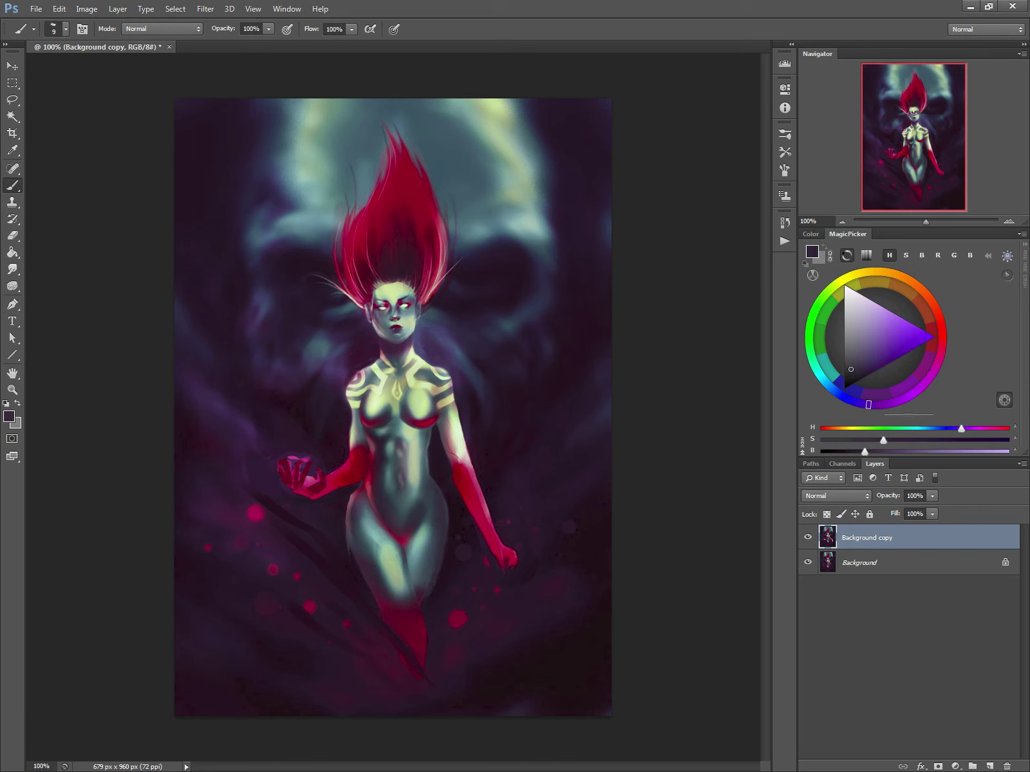
Lasso the lowered arm's fist, enlarge it to 136% width and about 147% height with Free Transform, and clear the selection
click(13, 100)
mouse_move(518, 546)
mouse_down()
mouse_move(479, 556)
mouse_move(516, 539)
mouse_up()
key(ctrl+t)
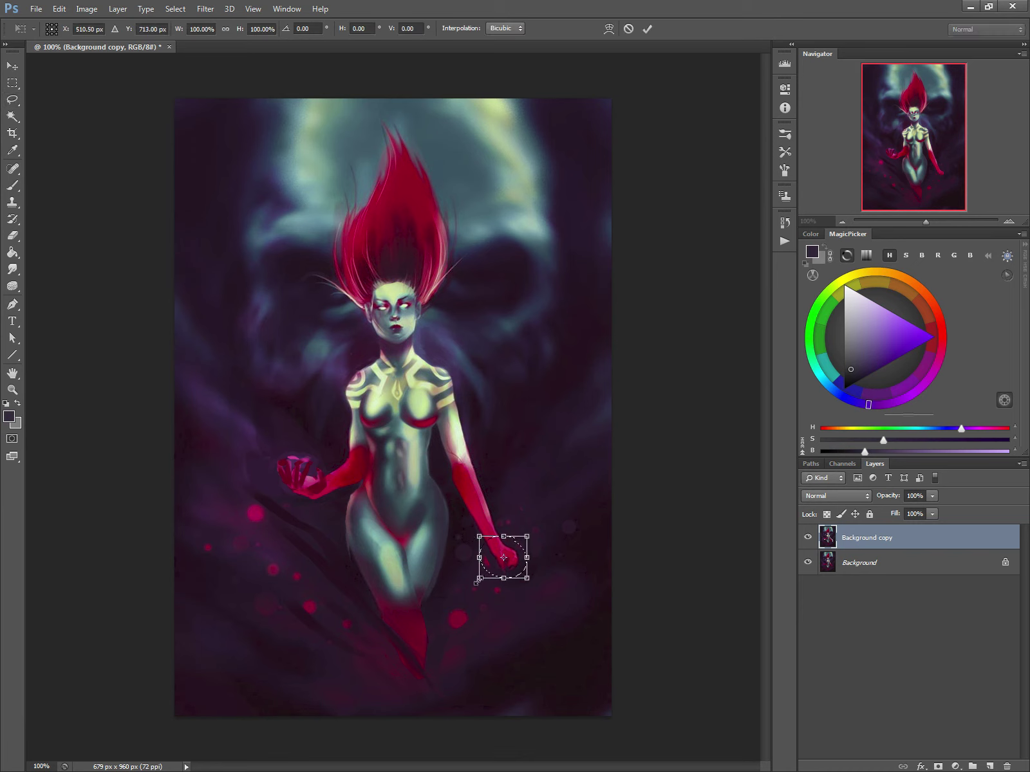
drag(476, 582, 492, 556)
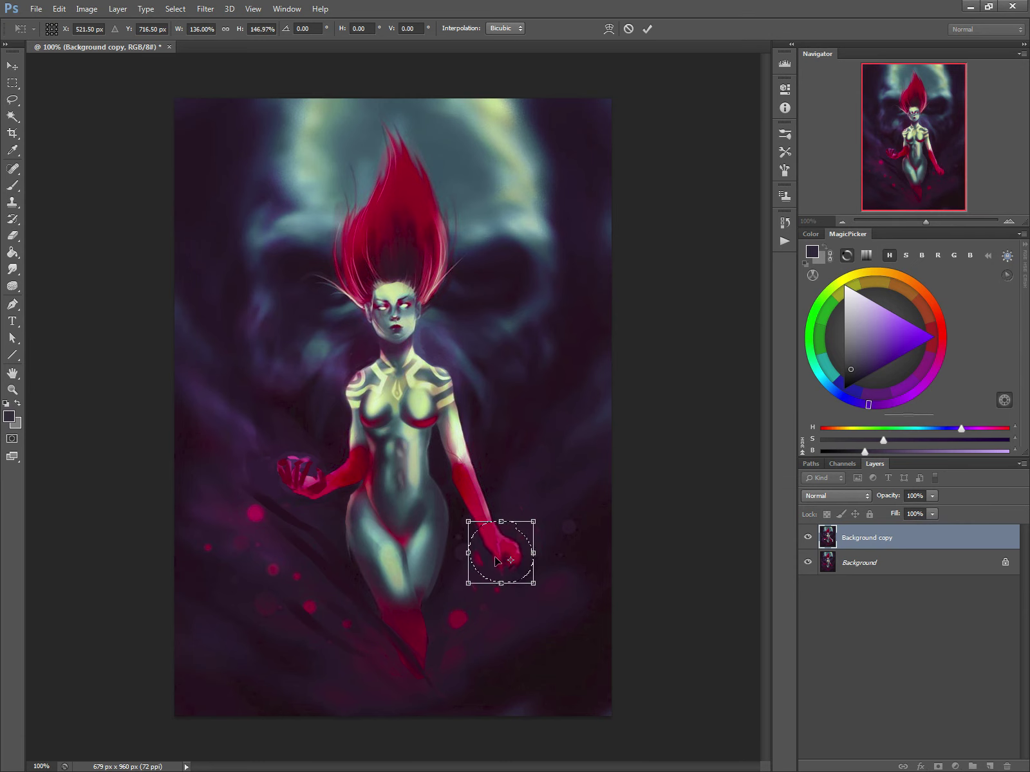
key(Return)
key(l)
key(ctrl+d)
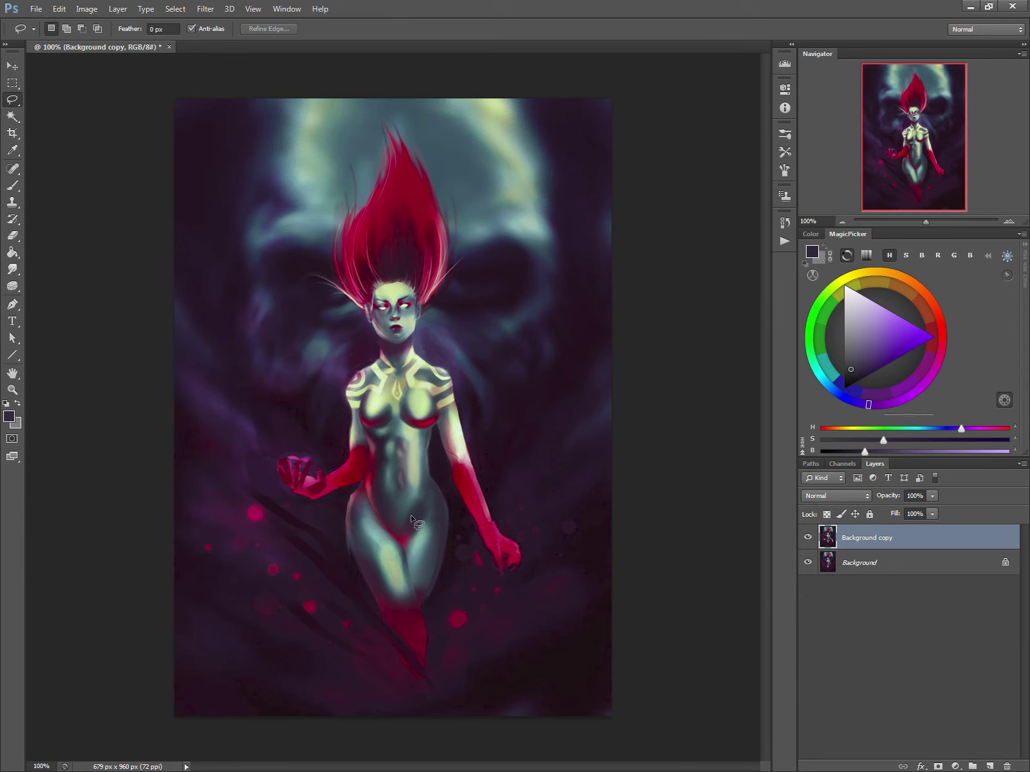
Compare the repainted figure with the original painting by repeatedly hiding and showing the Background copy layer
click(808, 540)
click(807, 539)
click(807, 539)
click(808, 539)
click(807, 540)
click(808, 539)
click(808, 540)
click(808, 540)
Trim the thumb side of the raised hand with dark plum sampled from the background, using a 15 px brush
key(b)
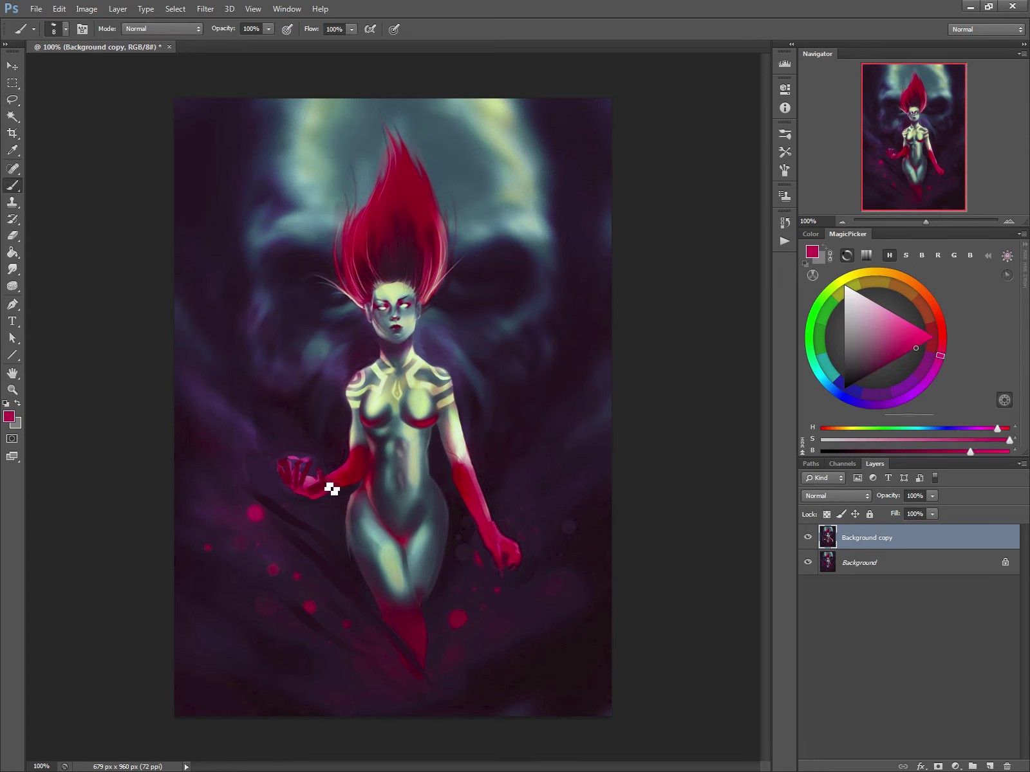
key(bracketright)
key(bracketright)
alt+click(327, 467)
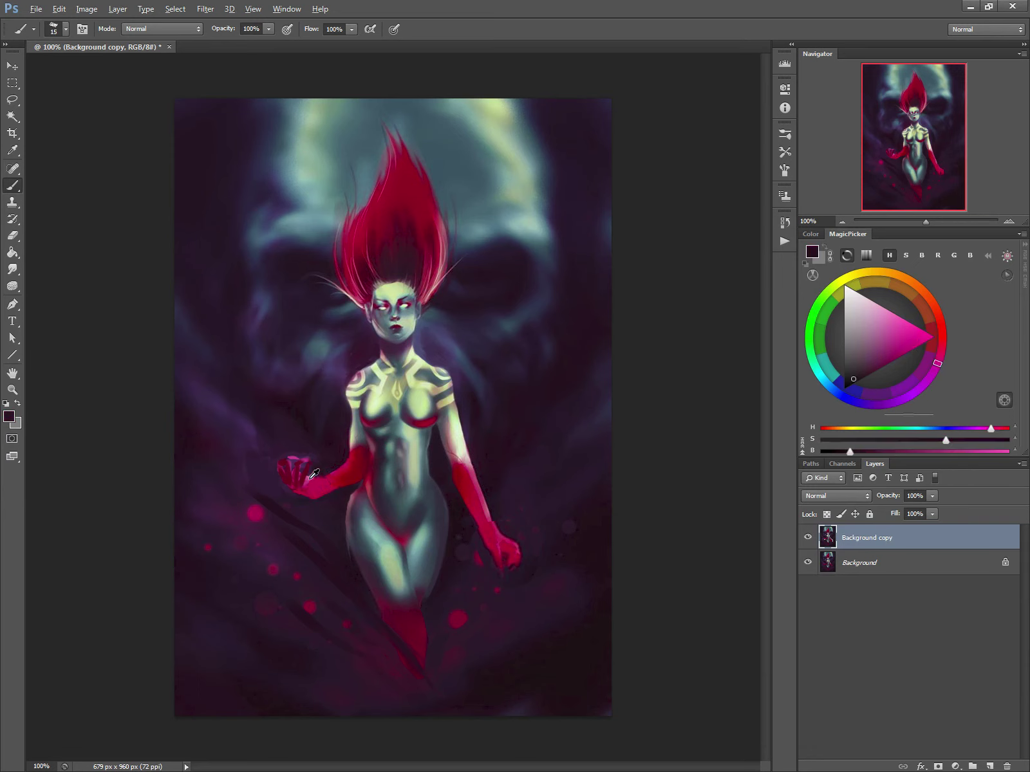
alt+click(286, 465)
Repaint the thumb and palm of the raised hand with sampled crimson and dark red, using an 8 px brush
alt+click(316, 484)
key(bracketleft)
key(bracketleft)
key(bracketleft)
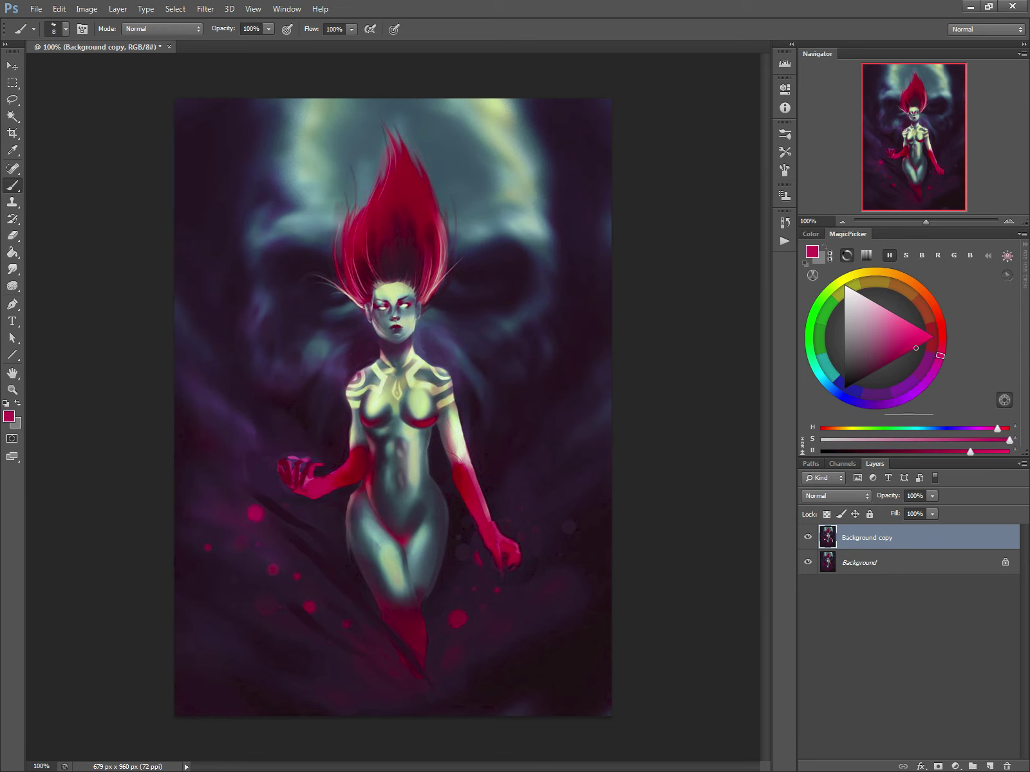
alt+click(309, 473)
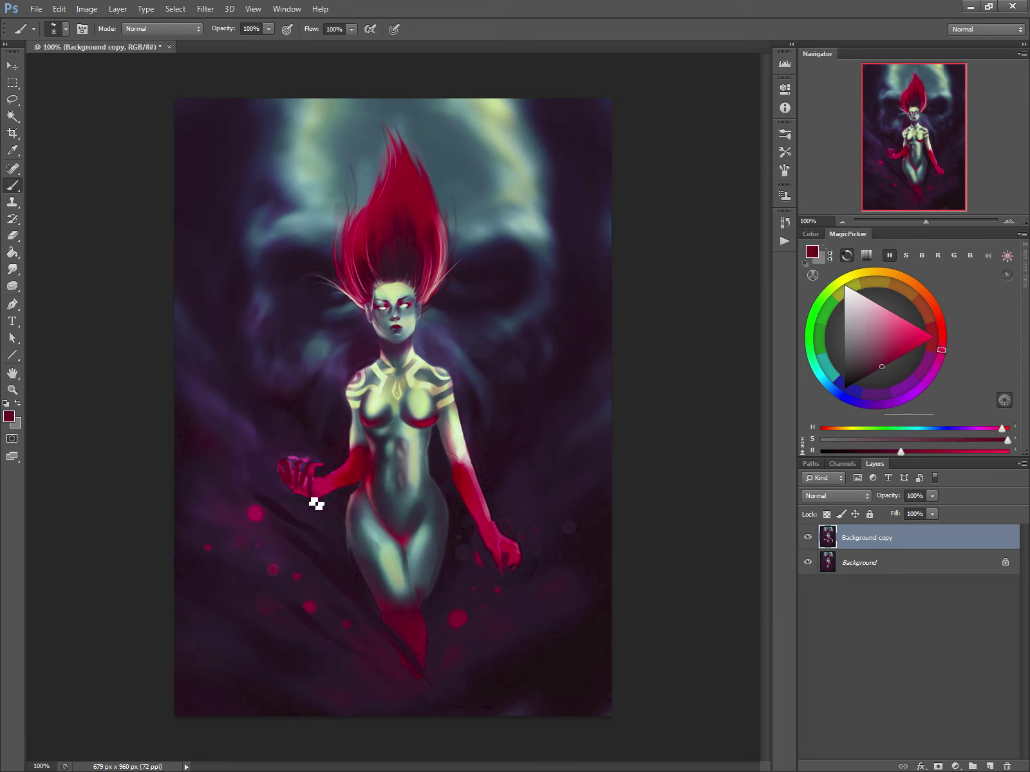
drag(334, 484, 318, 486)
key(alt)
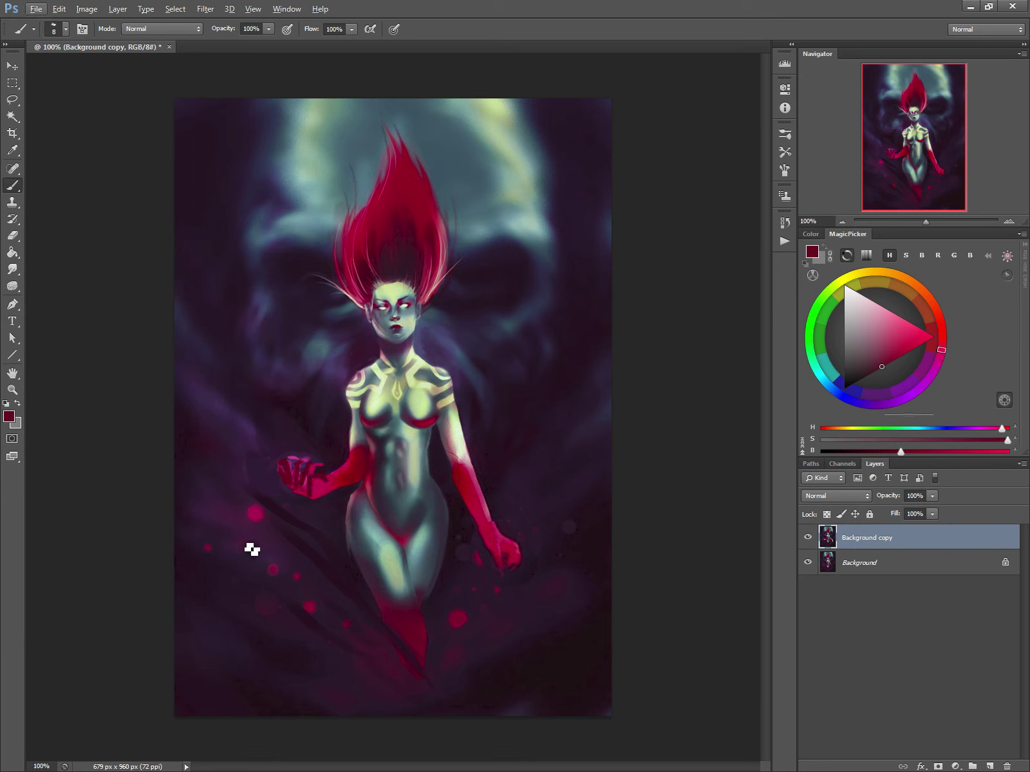